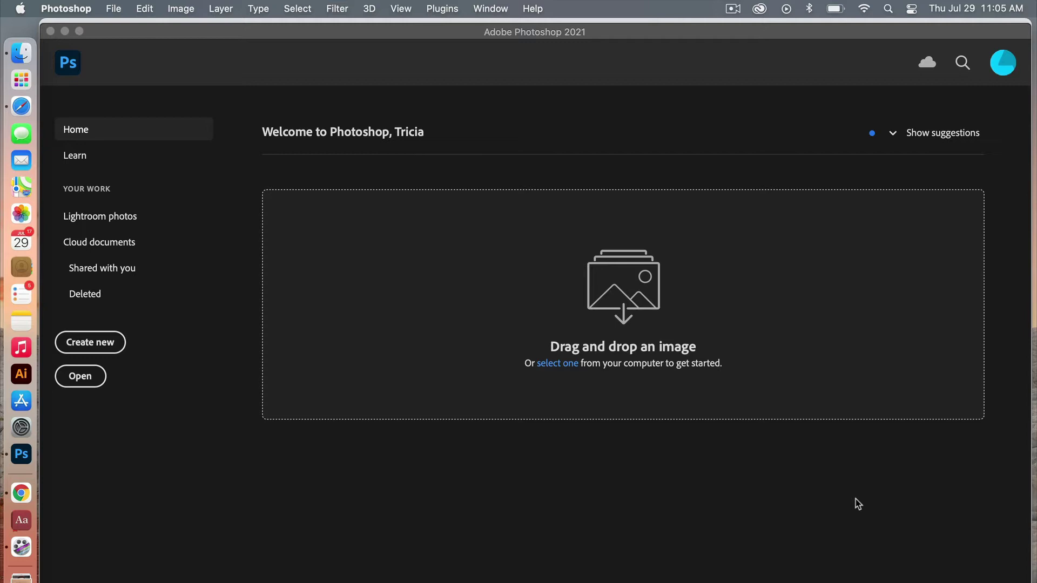
Step: Create Untitled-1 at 40 × 40 px with Transparent background contents
left_click(116, 345)
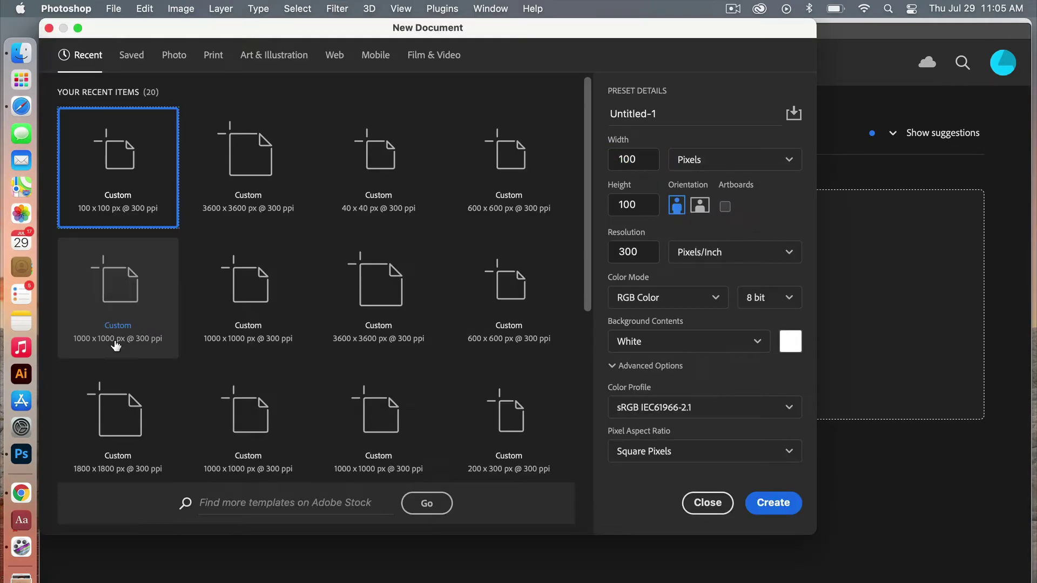
double_click(645, 161)
type("40")
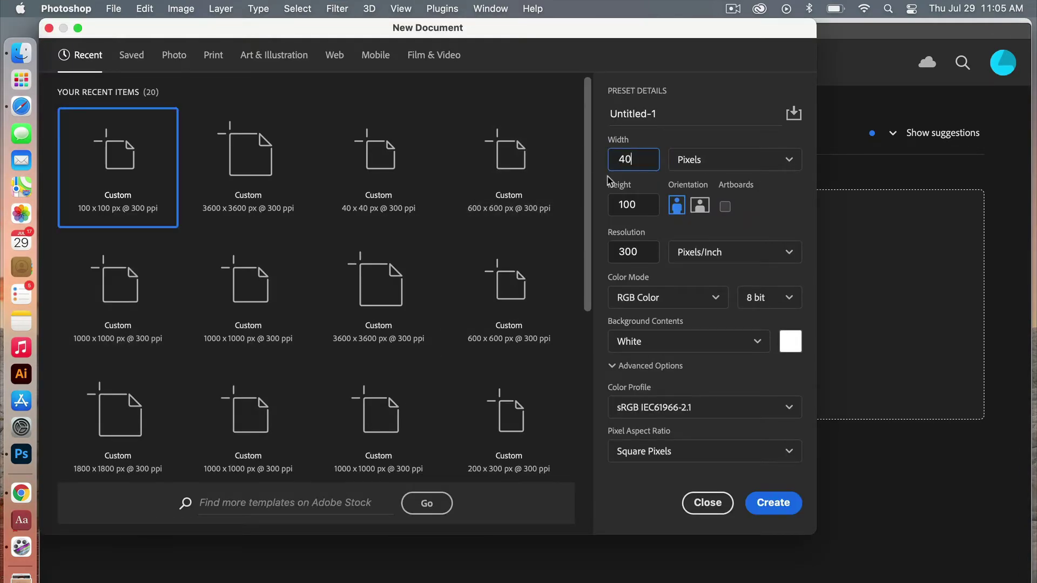
double_click(636, 204)
type("40")
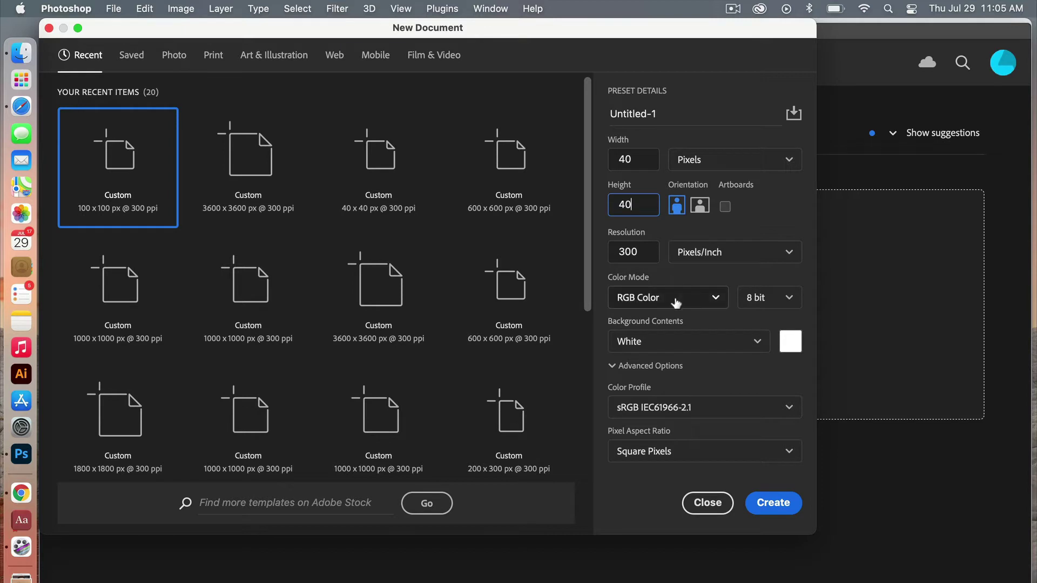
left_click(680, 342)
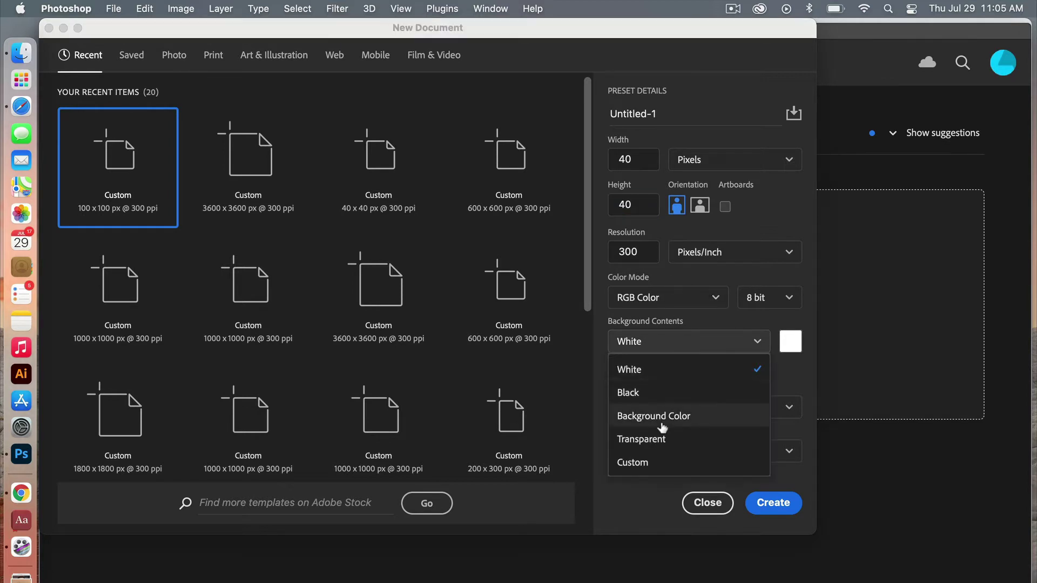
left_click(685, 440)
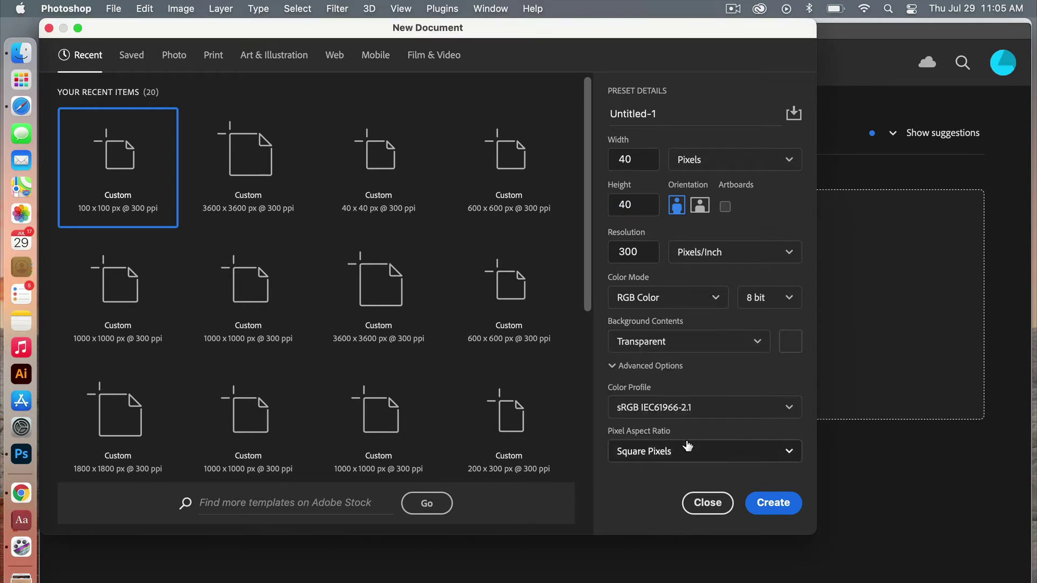
left_click(786, 511)
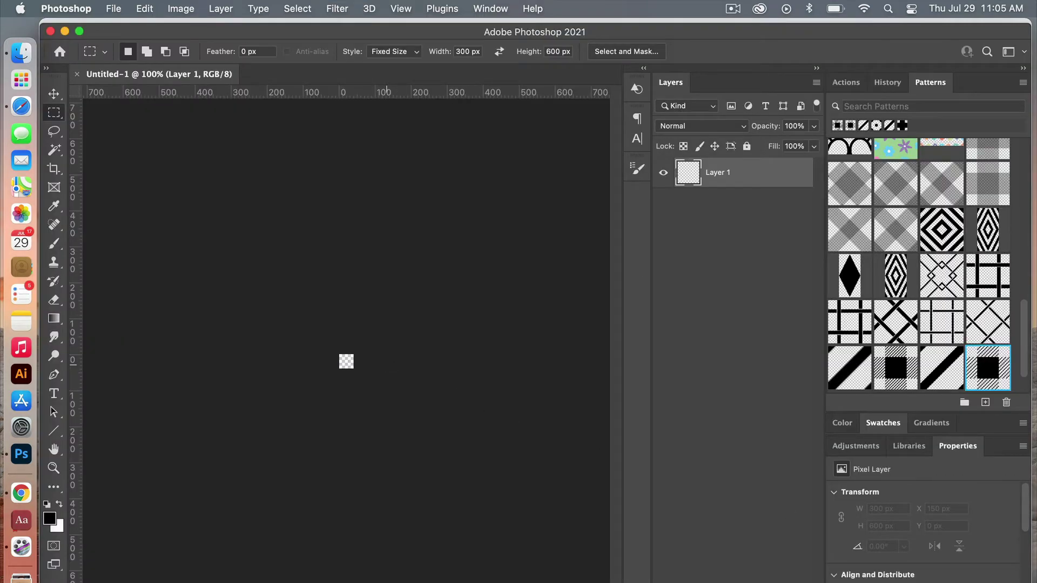
Step: Draw a black line from the tile's bottom-left to top-right corner with a 10 px stroke
key("super+equal")
key("super+equal")
key("super+equal")
key("super+equal")
key("super+equal")
key("super+equal")
key("super+equal")
key("super+equal")
key("super+equal")
key("super+equal")
key("super+equal")
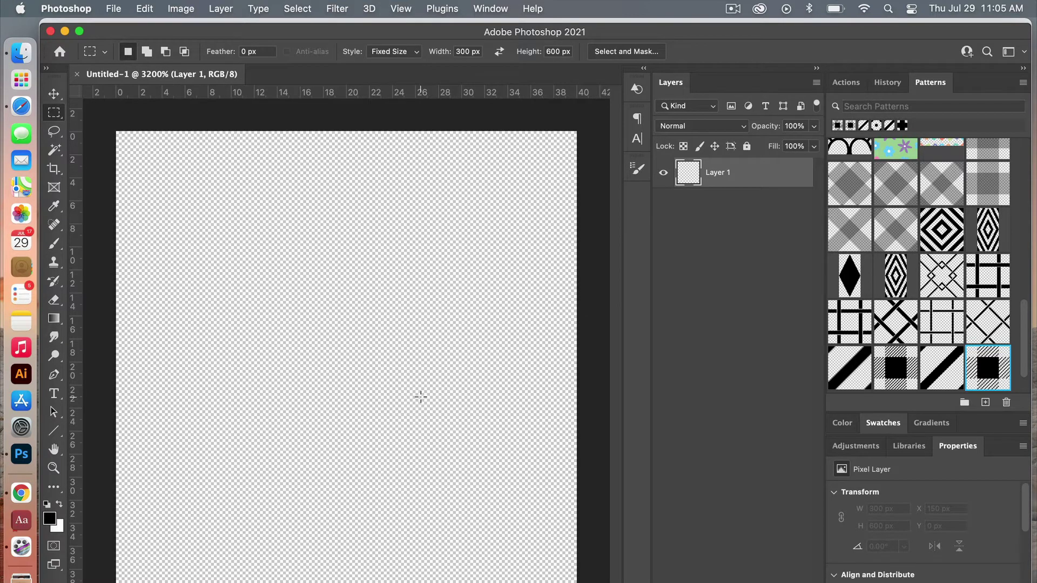
left_click(54, 435)
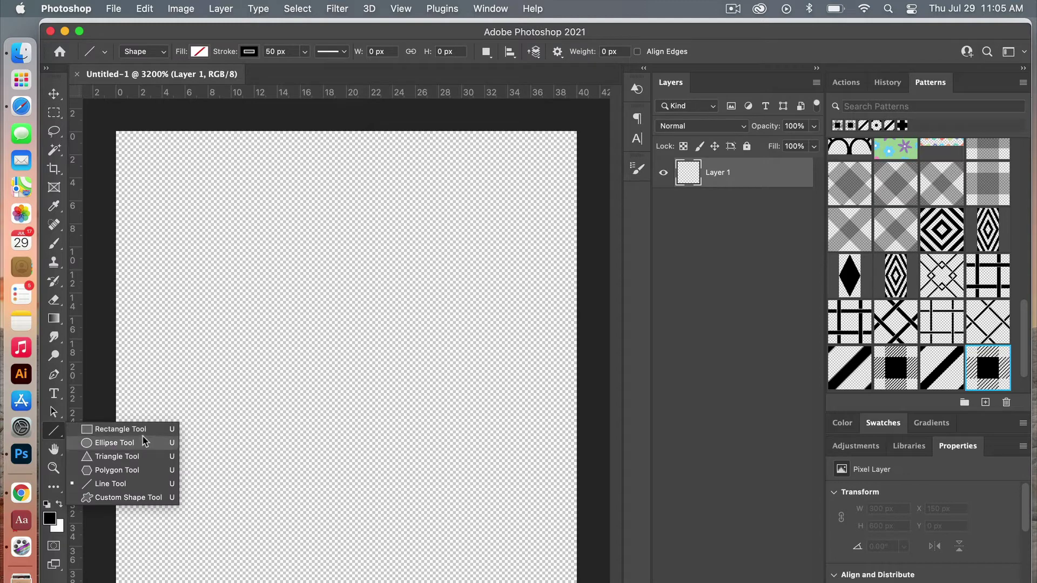
left_click(111, 484)
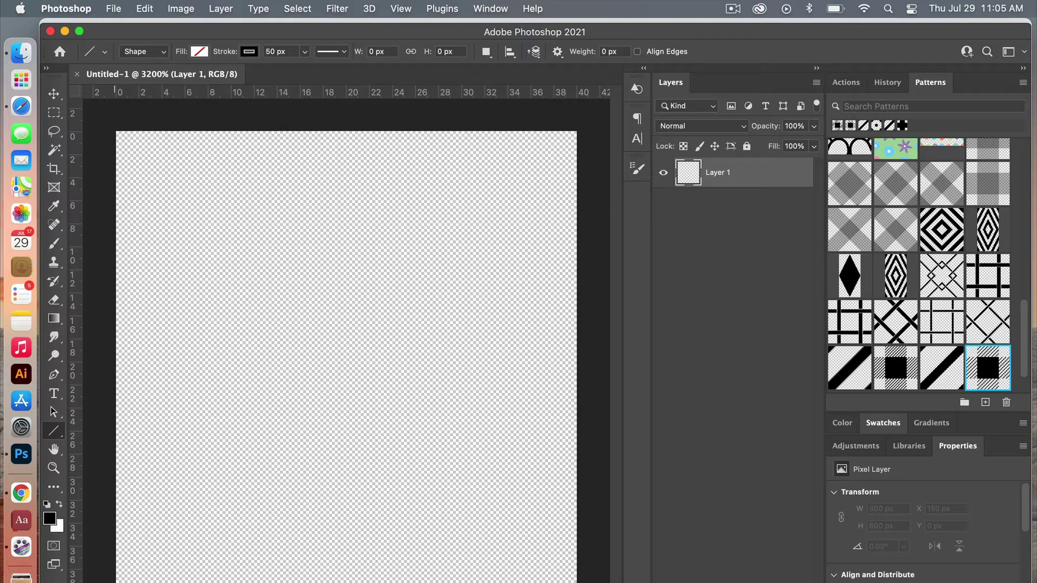
mouse_move(122, 582)
left_mouse_down()
mouse_move(367, 365)
mouse_move(606, 127)
left_mouse_up()
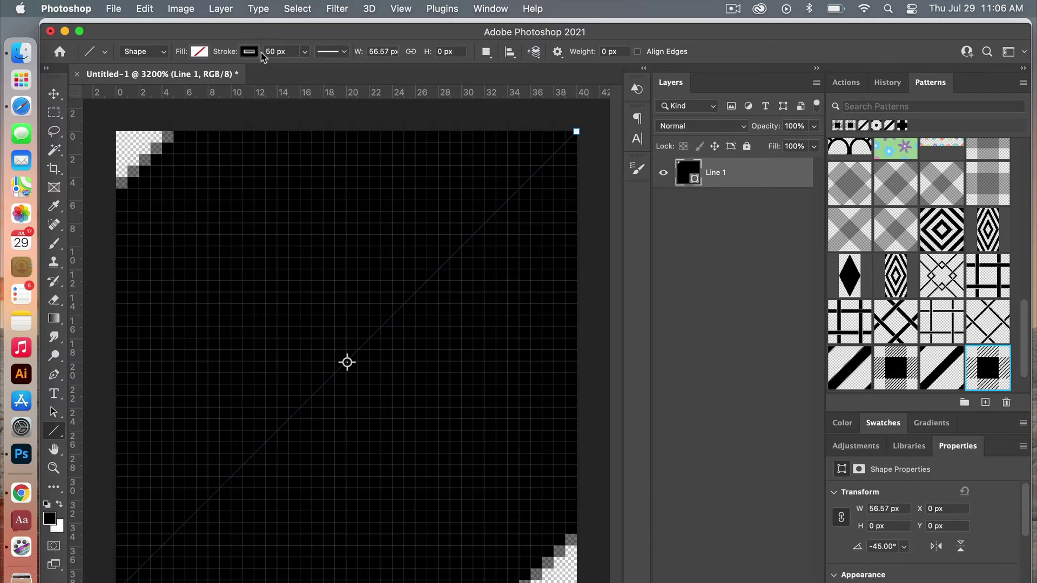
left_click(290, 53)
type("10")
key("Return")
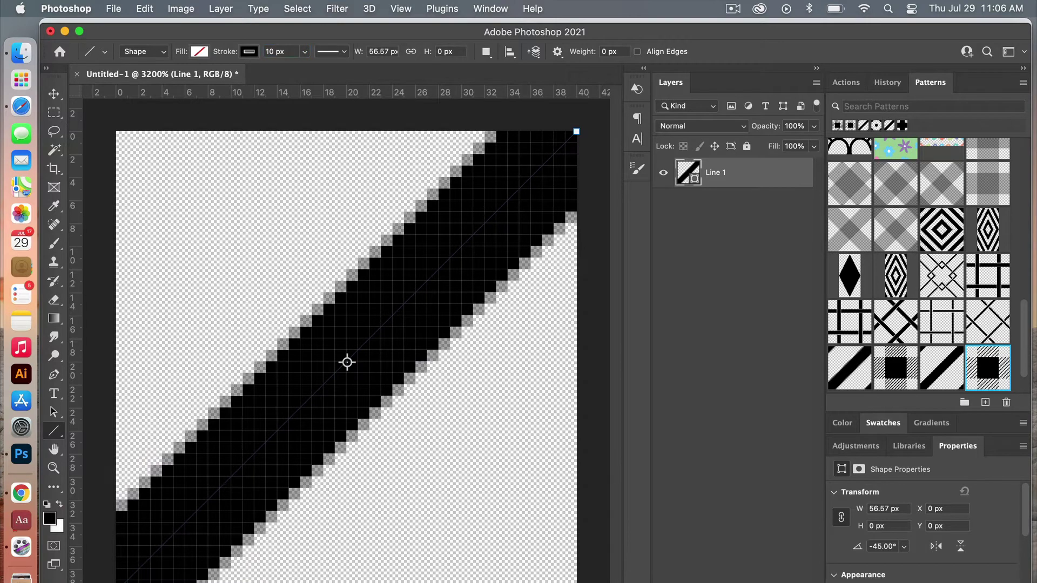
key("super+minus")
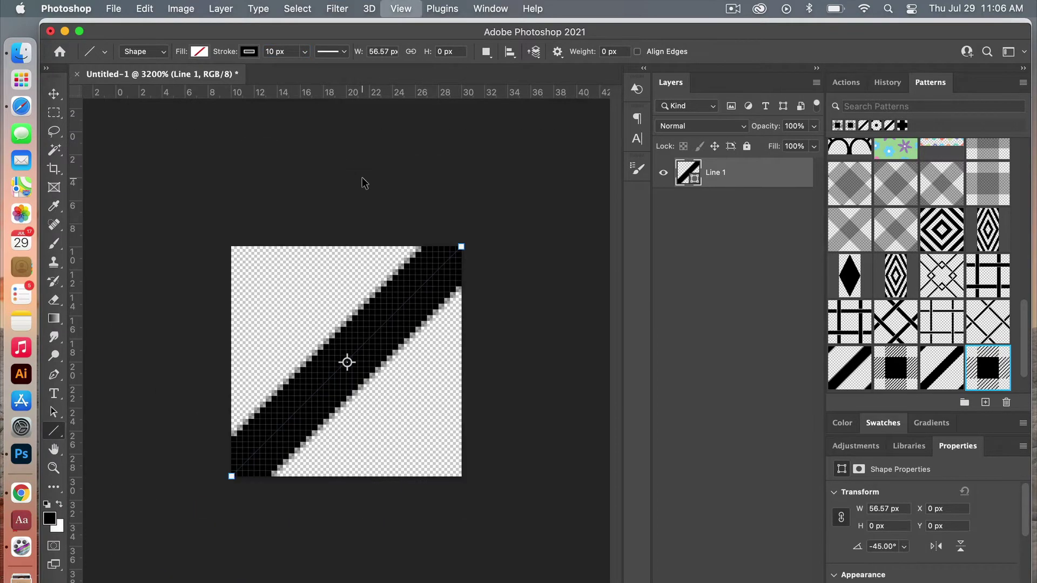
Step: Check the tile in Pattern Preview, define it as a pattern, then turn the preview off
left_click(402, 12)
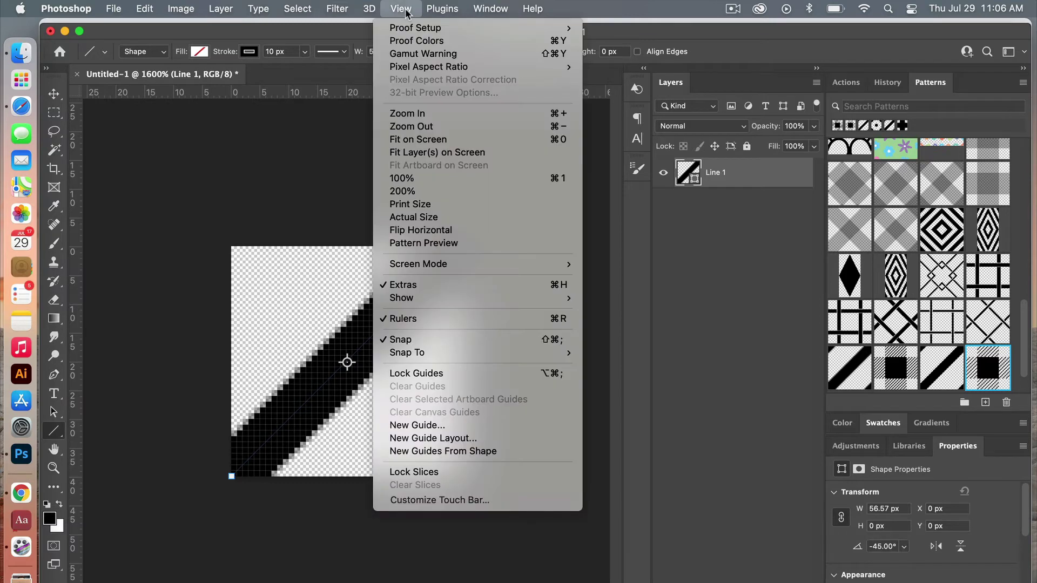
left_click(482, 243)
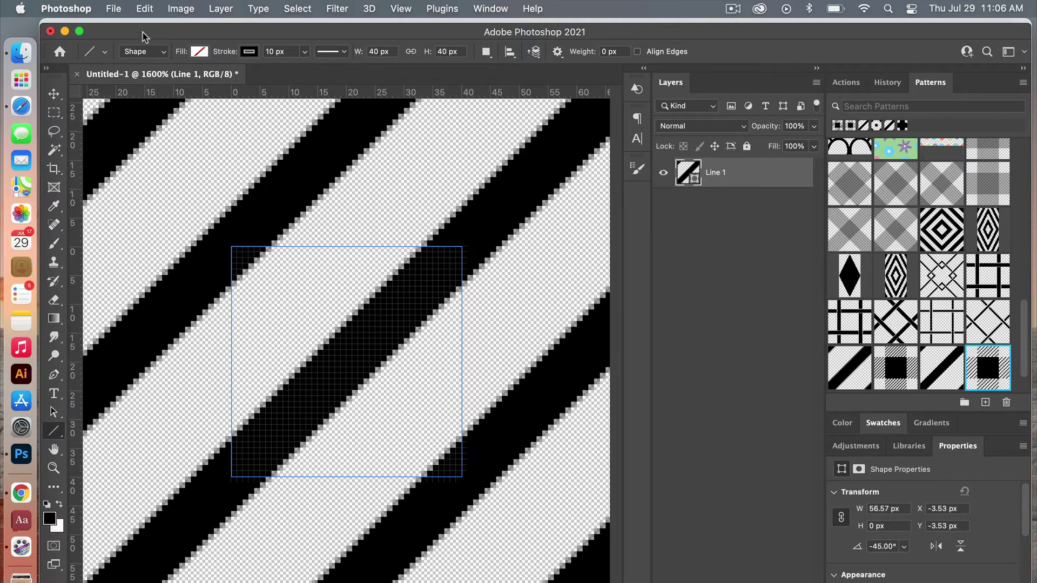
left_click(145, 12)
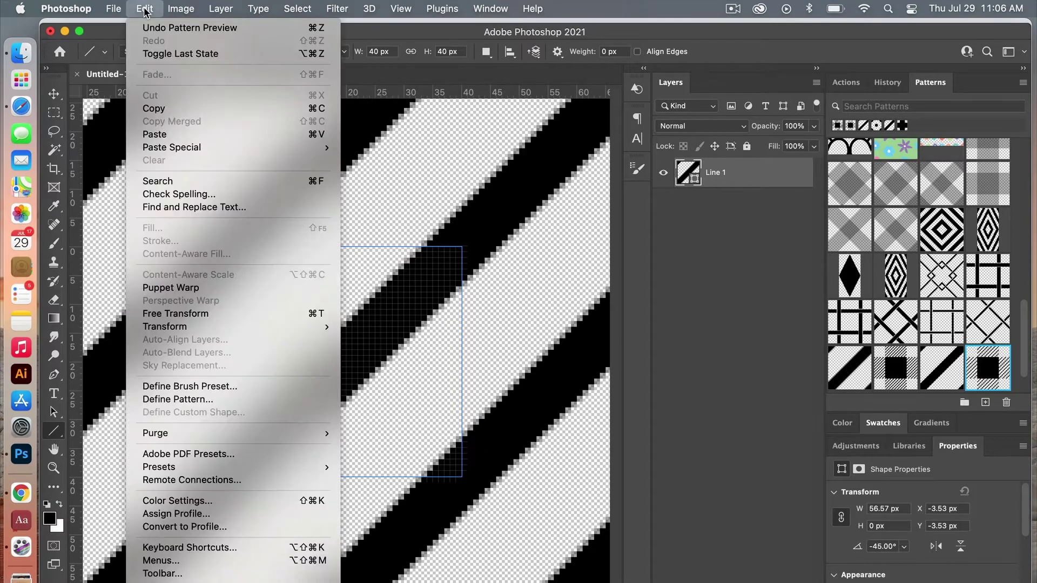
left_click(211, 403)
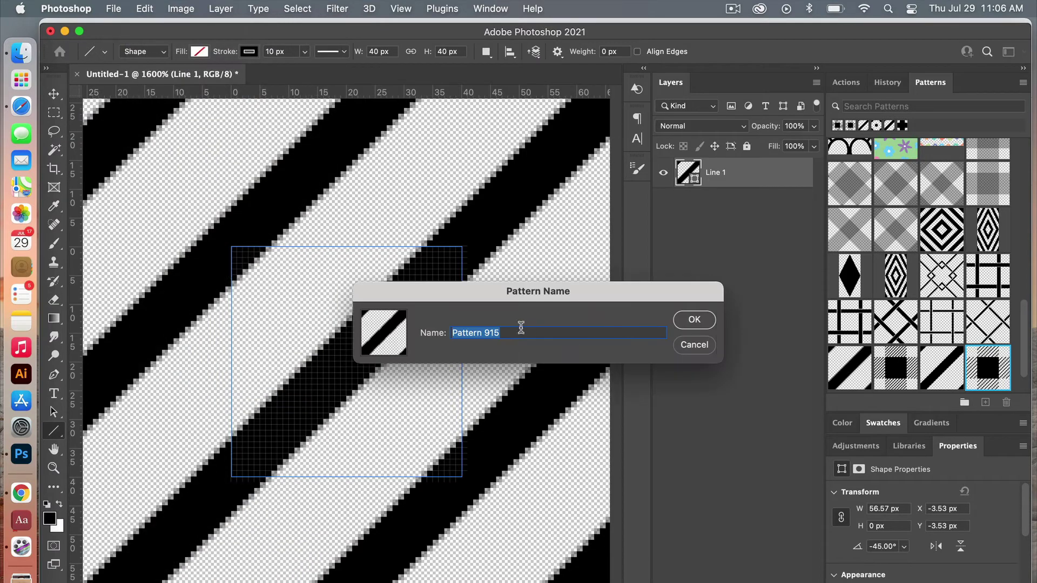
left_click(693, 321)
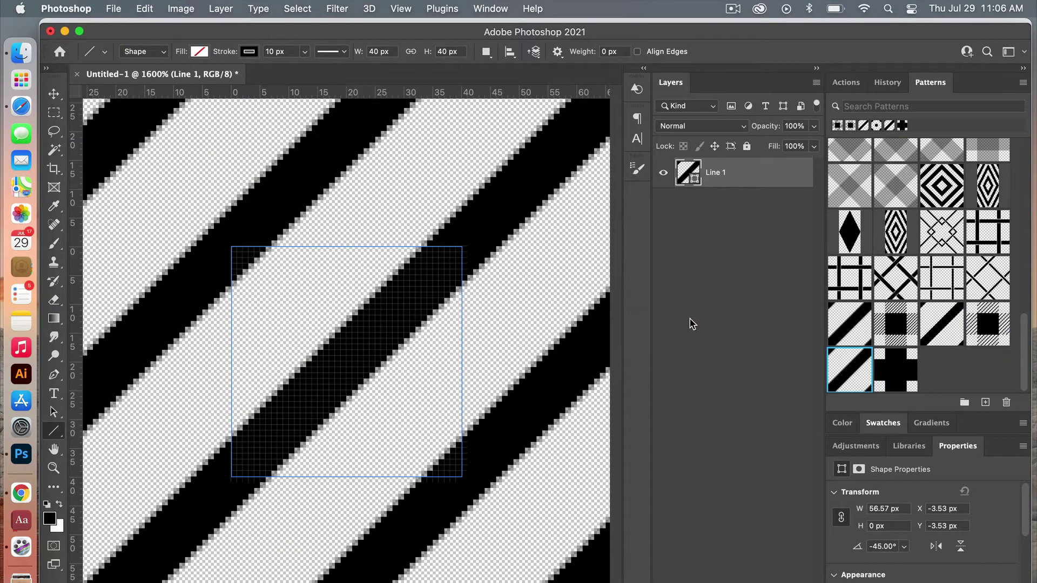
left_click(404, 9)
left_click(424, 243)
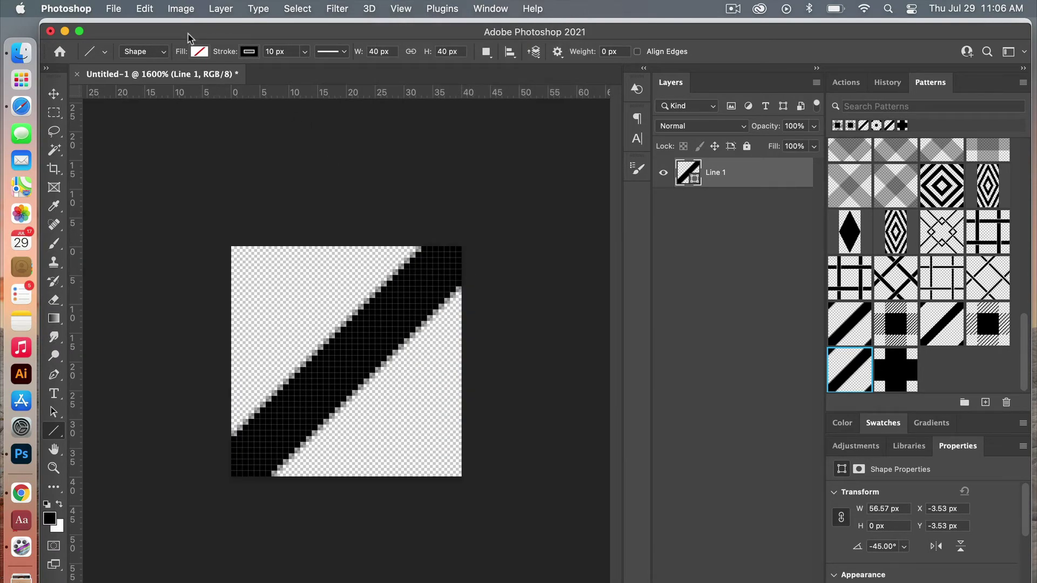
Step: Create a new 600 × 600 px document from File > New
left_click(114, 9)
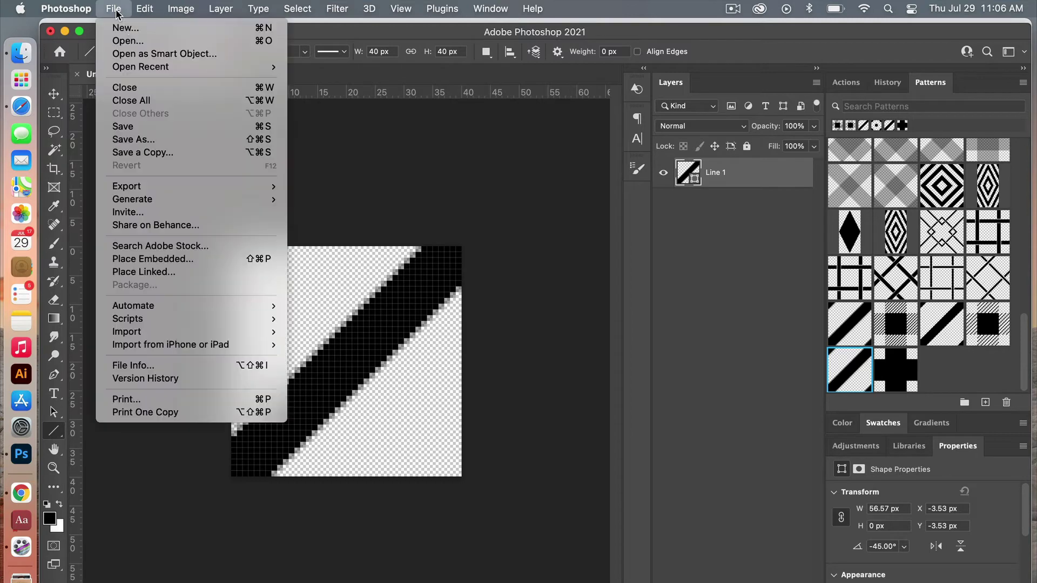
left_click(128, 24)
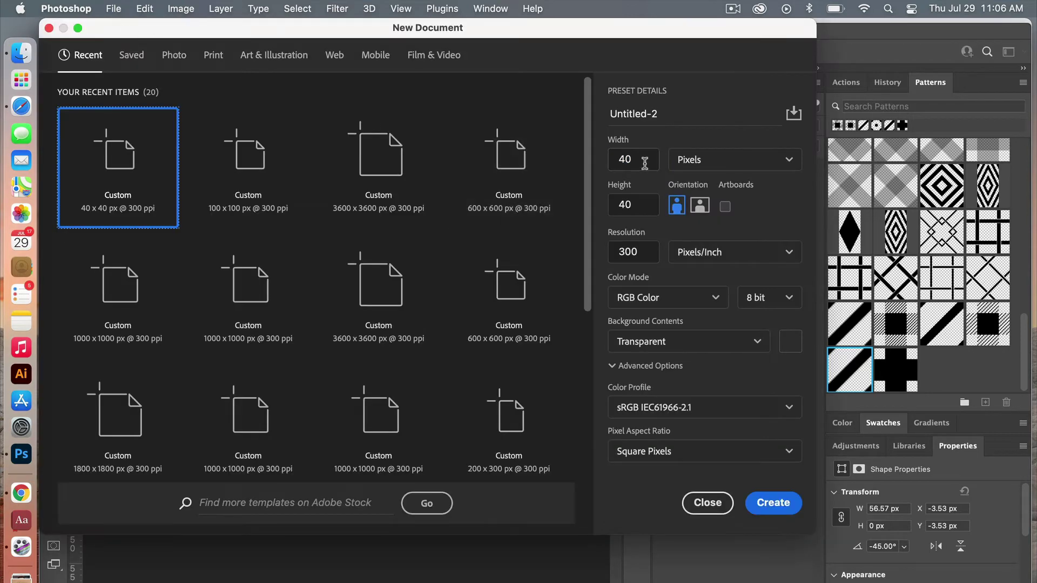
left_click(600, 157)
type("600")
left_click(598, 201)
type("600")
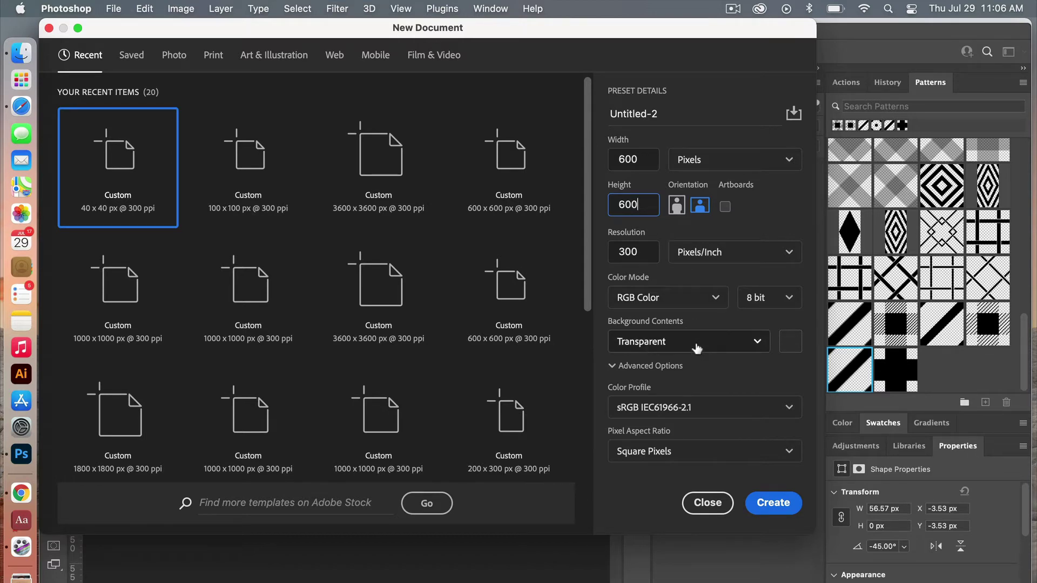
left_click(786, 507)
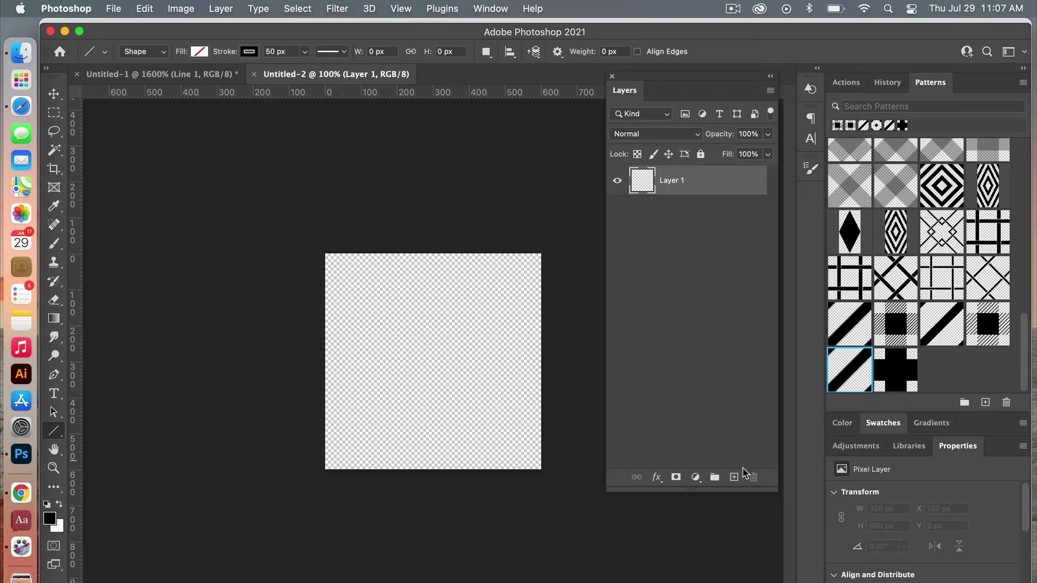
Step: Add a Pattern Fill layer using the diagonal stripe pattern
left_click(696, 478)
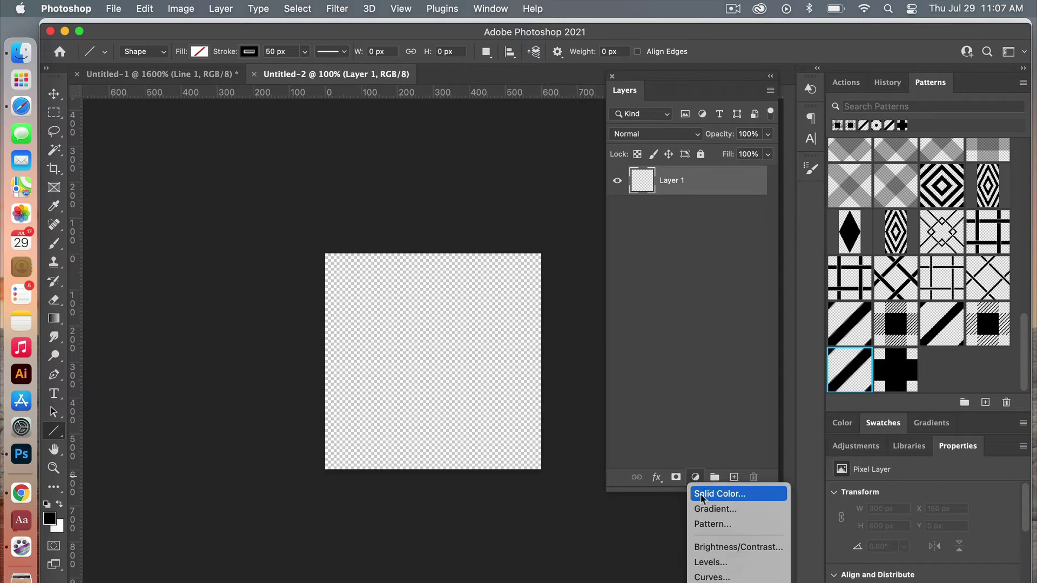
left_click(732, 525)
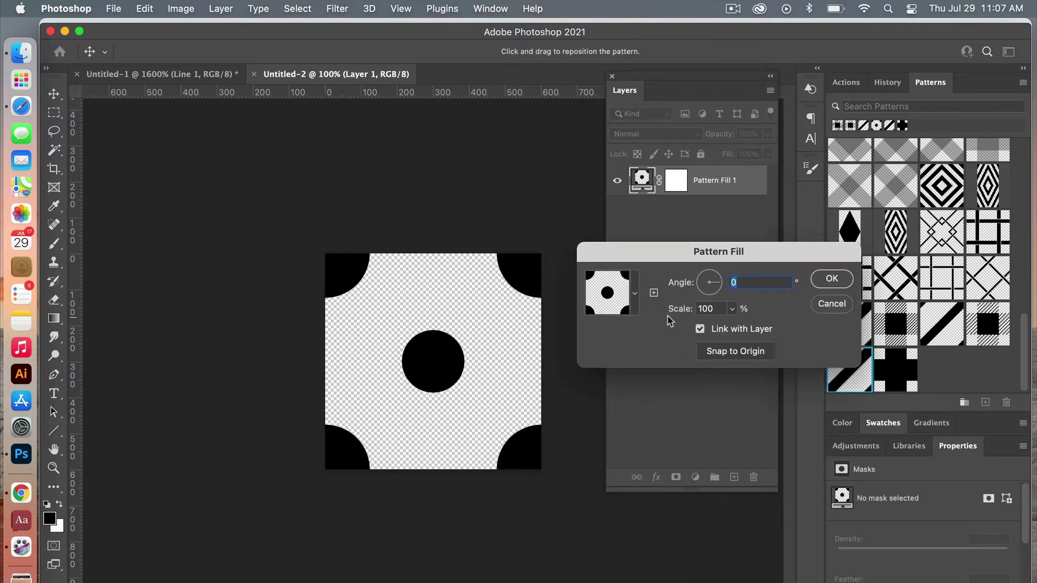
left_click(823, 286)
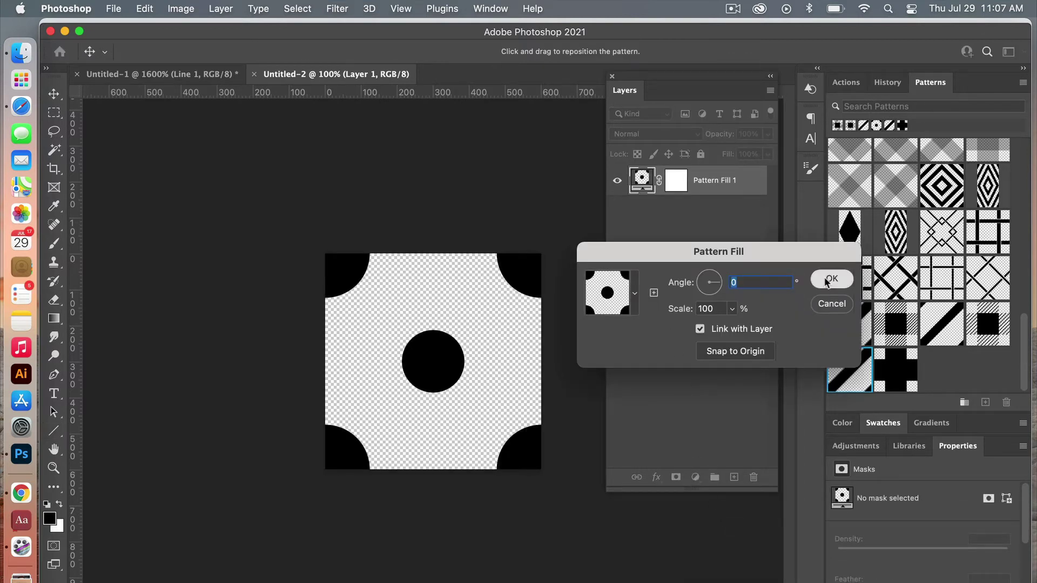
left_click(852, 368)
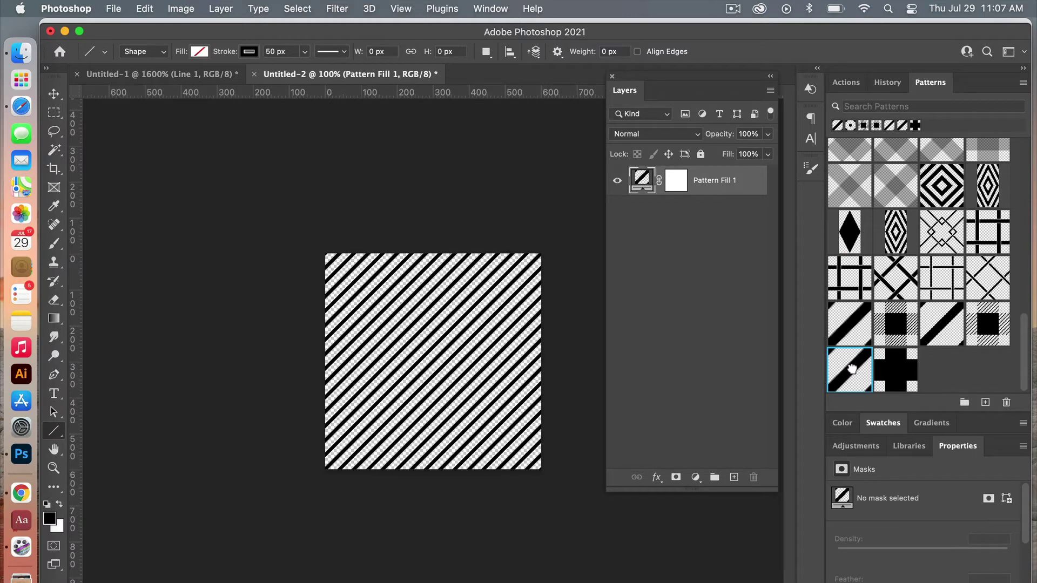
Step: Rasterize Pattern Fill 1, duplicate it, and hide both pattern layers
right_click(702, 185)
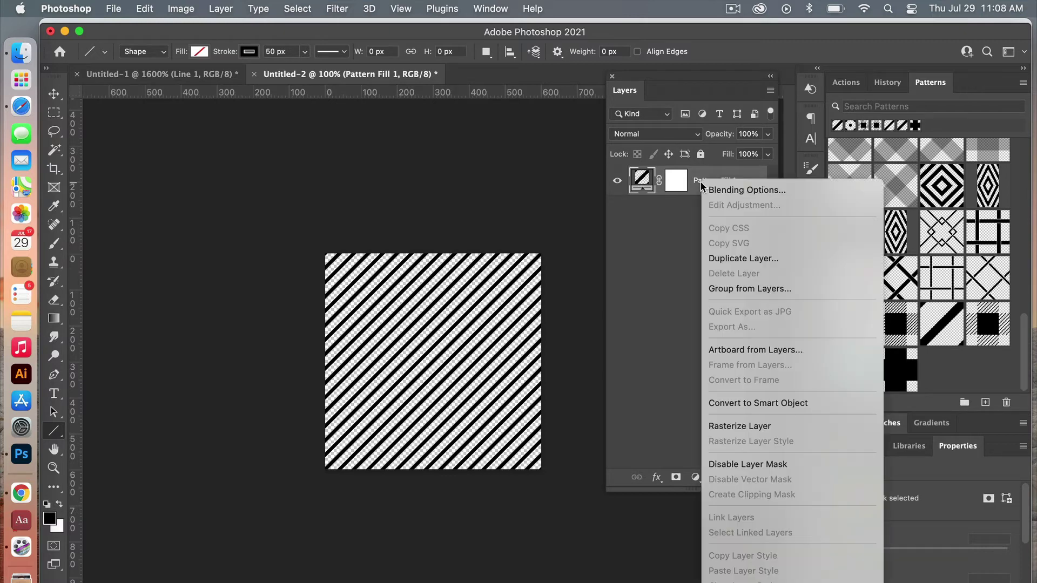
left_click(735, 427)
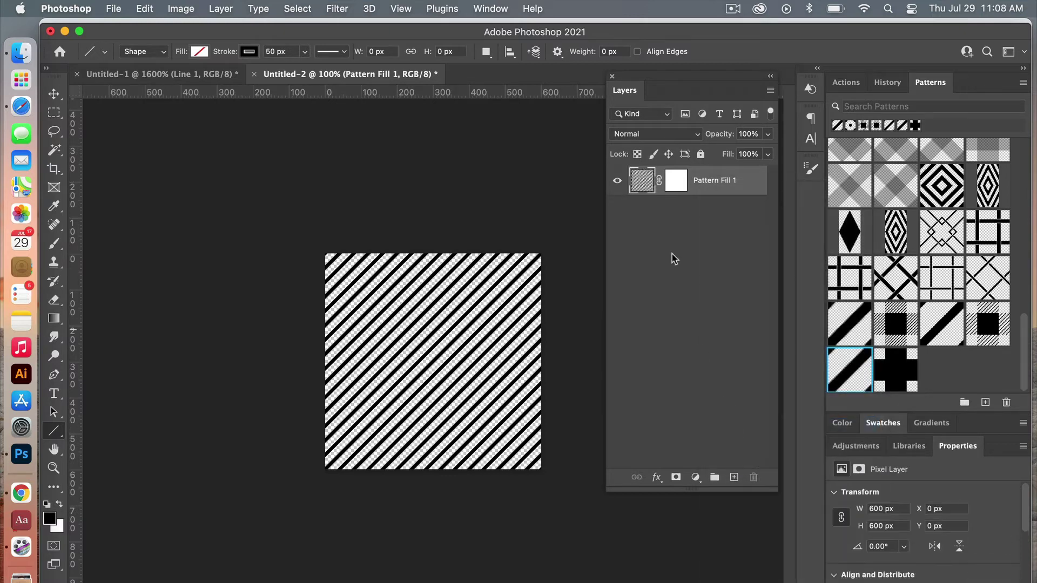
right_click(708, 180)
left_click(749, 254)
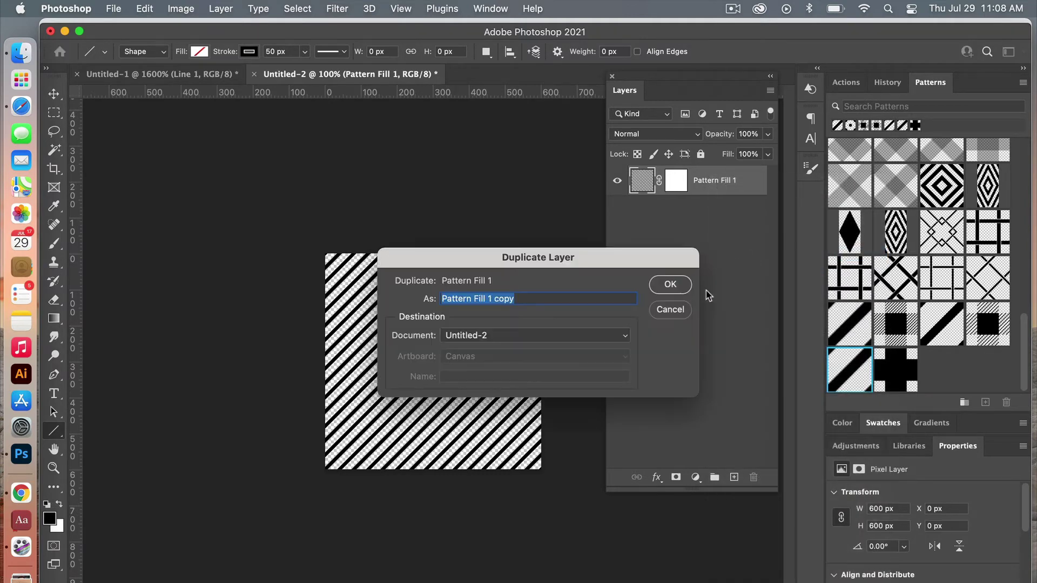
left_click(682, 283)
left_click(617, 181)
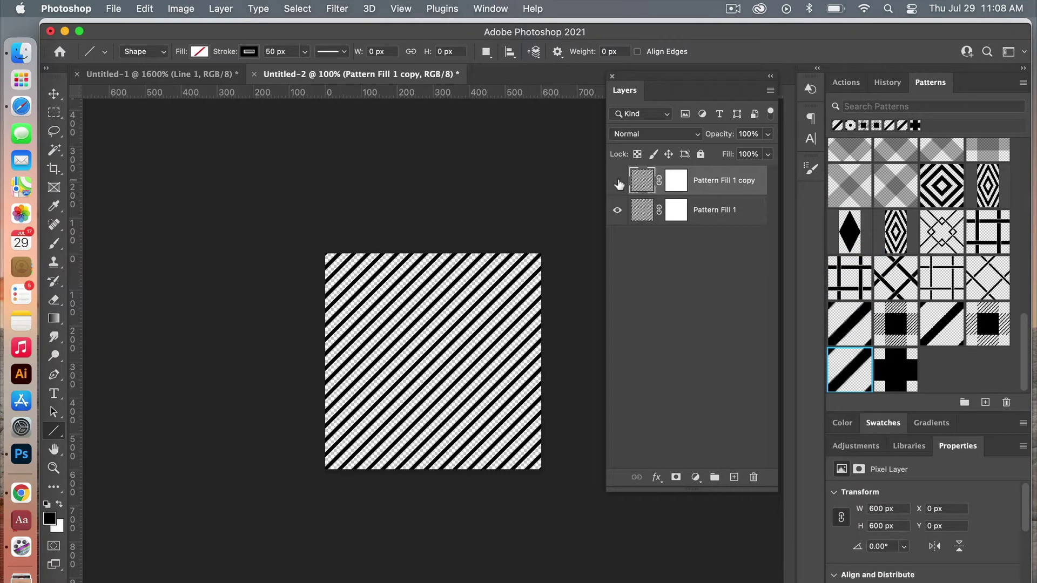
left_click(618, 212)
key("m")
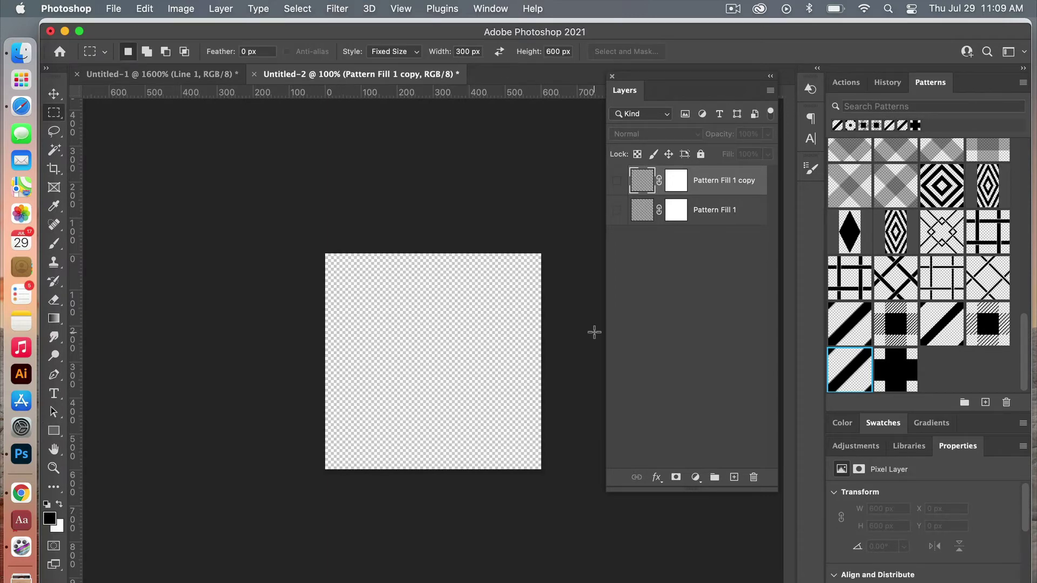
Step: On a new Layer 1, fill a 300 × 600 px selection on the right half with black
left_click(734, 477)
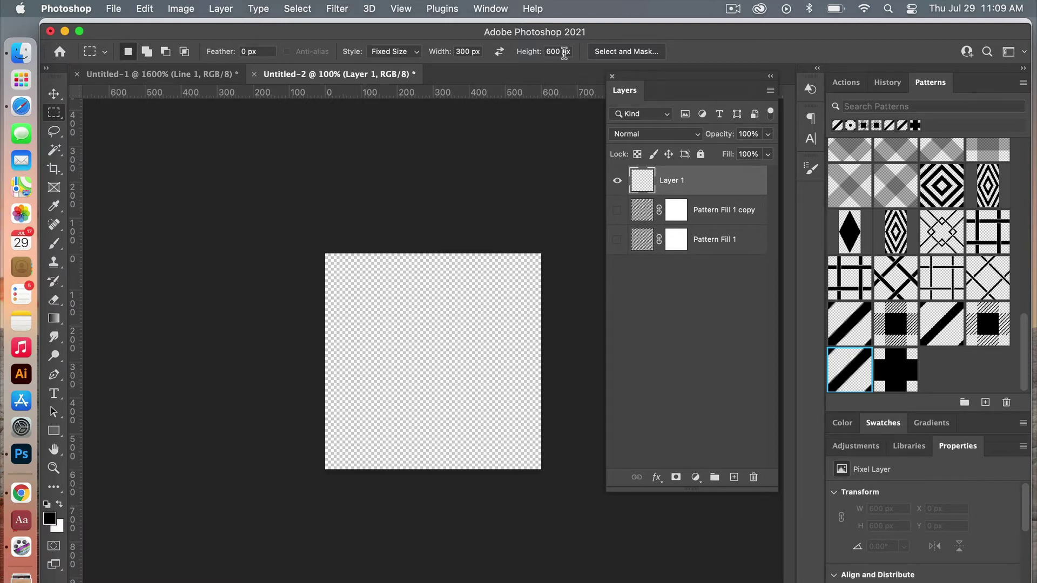
left_click(444, 322)
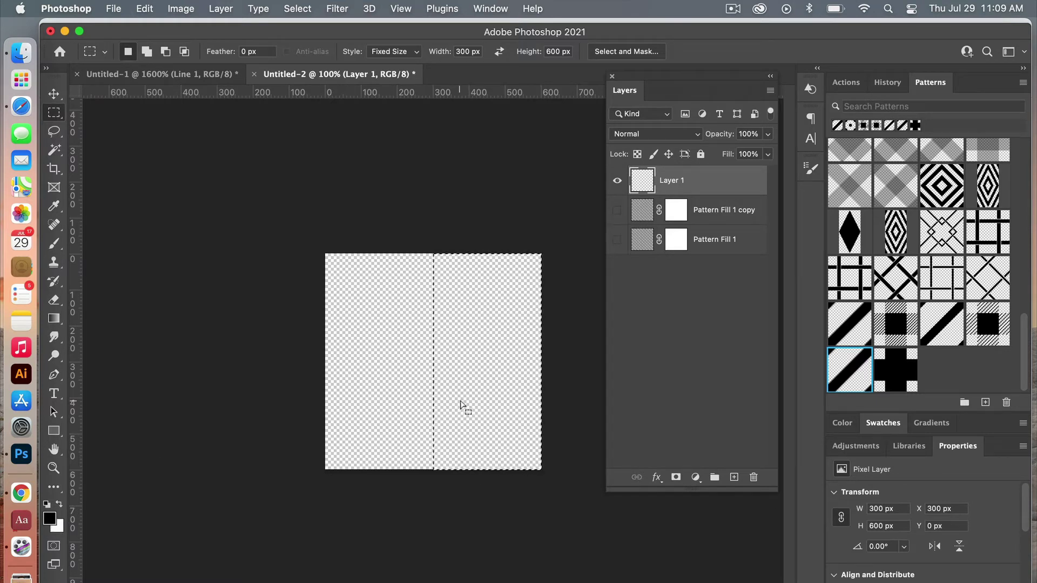
key("alt+BackSpace")
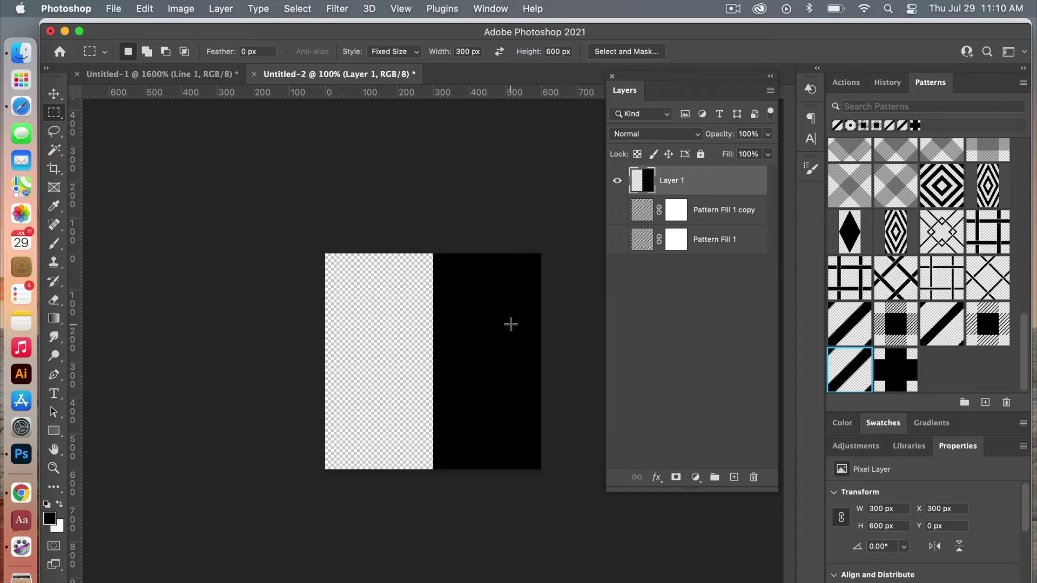
key("v")
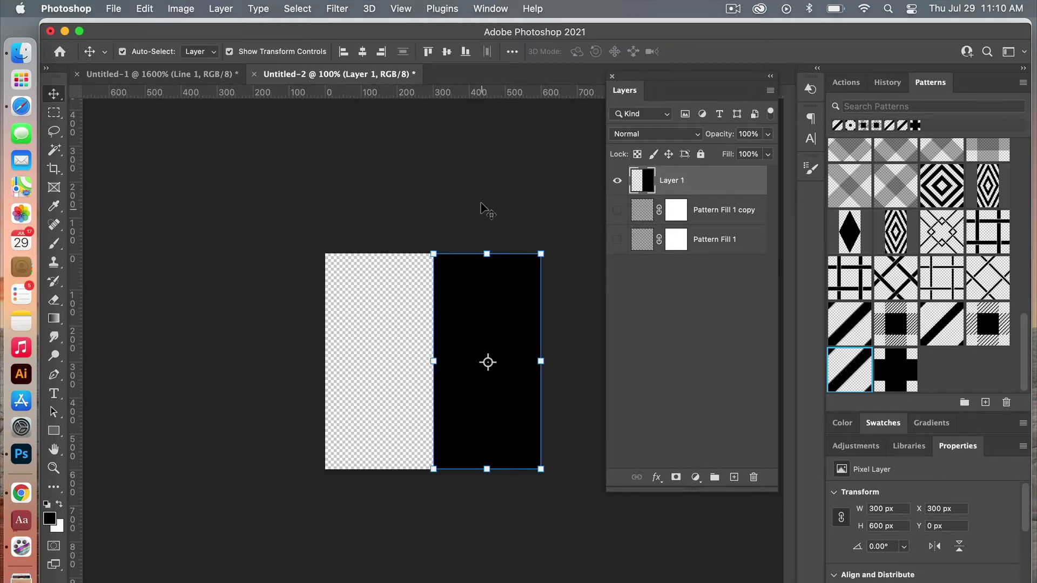
Step: Center the black bar horizontally and add a copy rotated 90° clockwise to form a cross
left_click(363, 52)
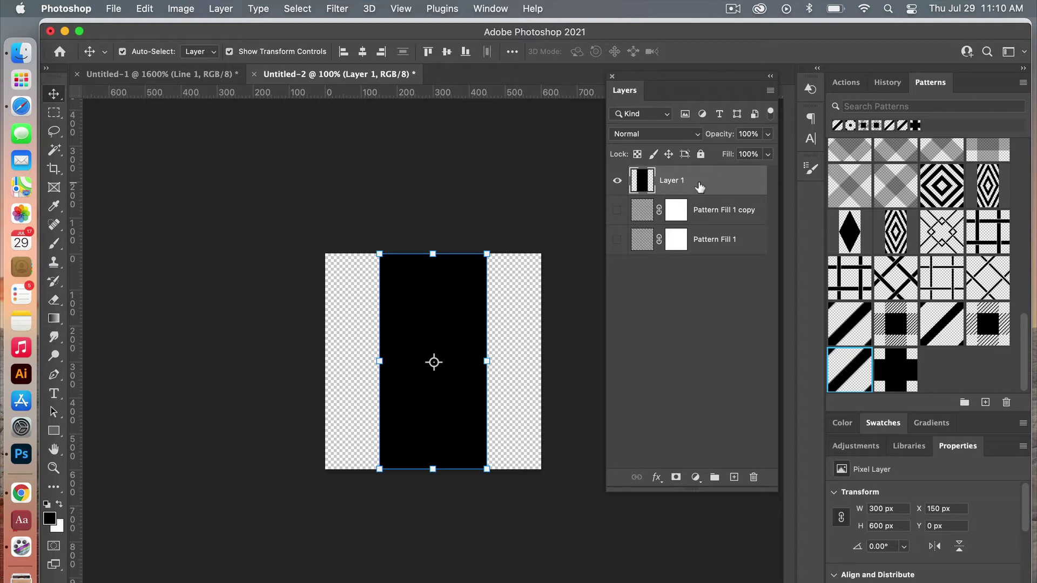
right_click(699, 184)
left_click(738, 259)
left_click(664, 288)
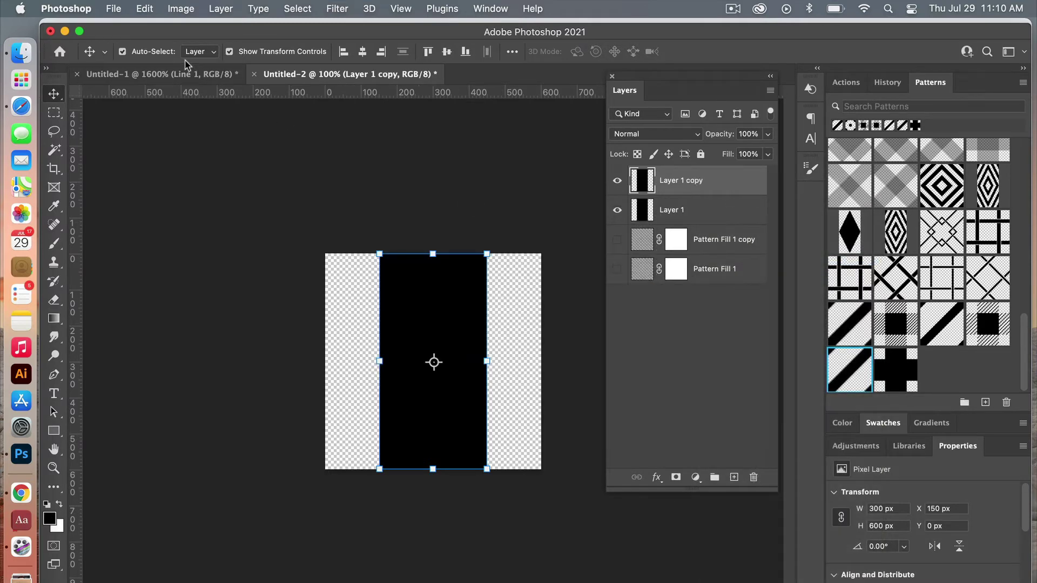
left_click(145, 9)
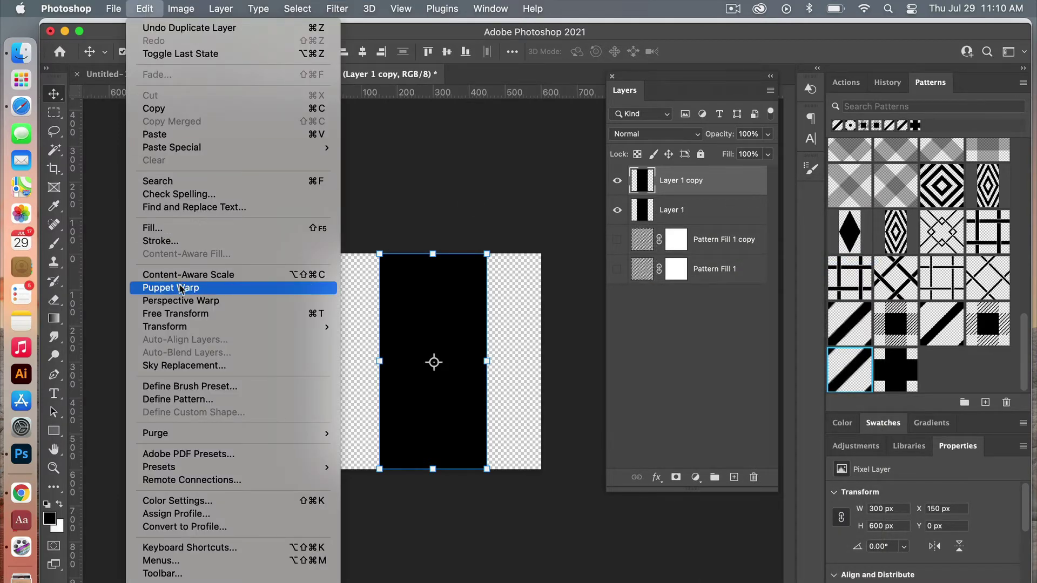
mouse_move(199, 326)
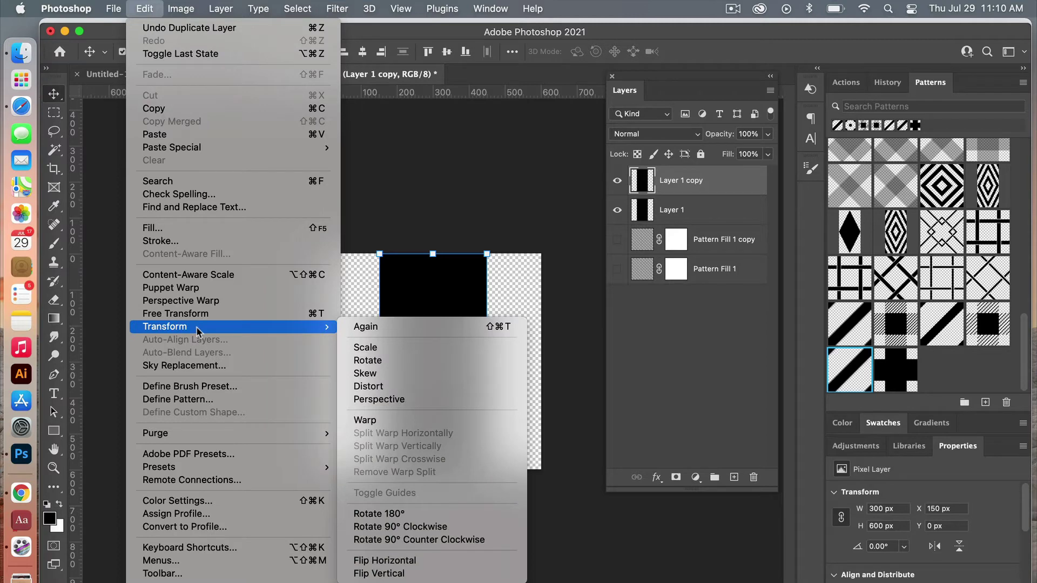
left_click(435, 527)
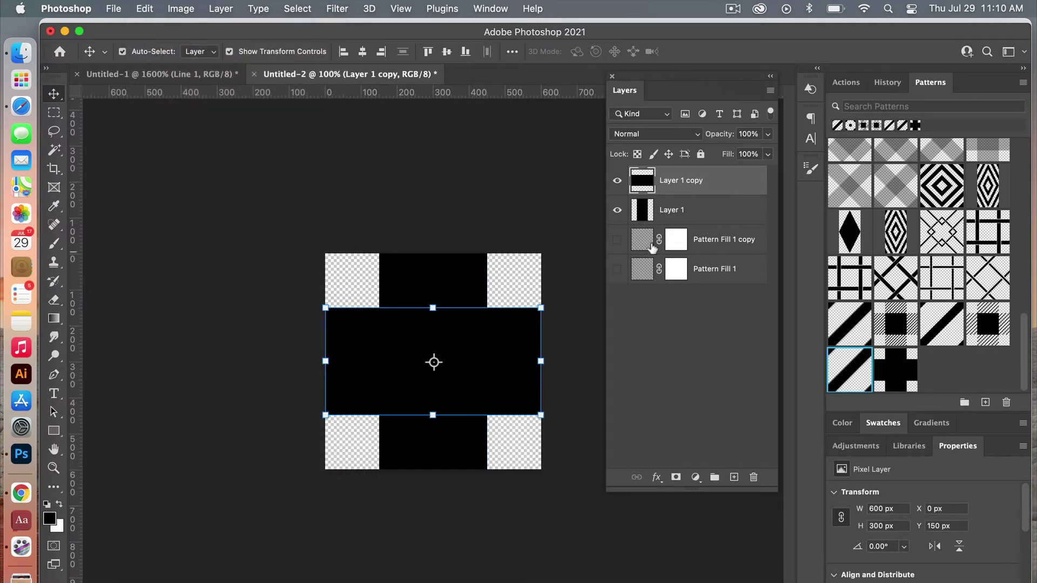
Step: Show Pattern Fill 1 copy and move it to the top of the layer stack
left_click(616, 241)
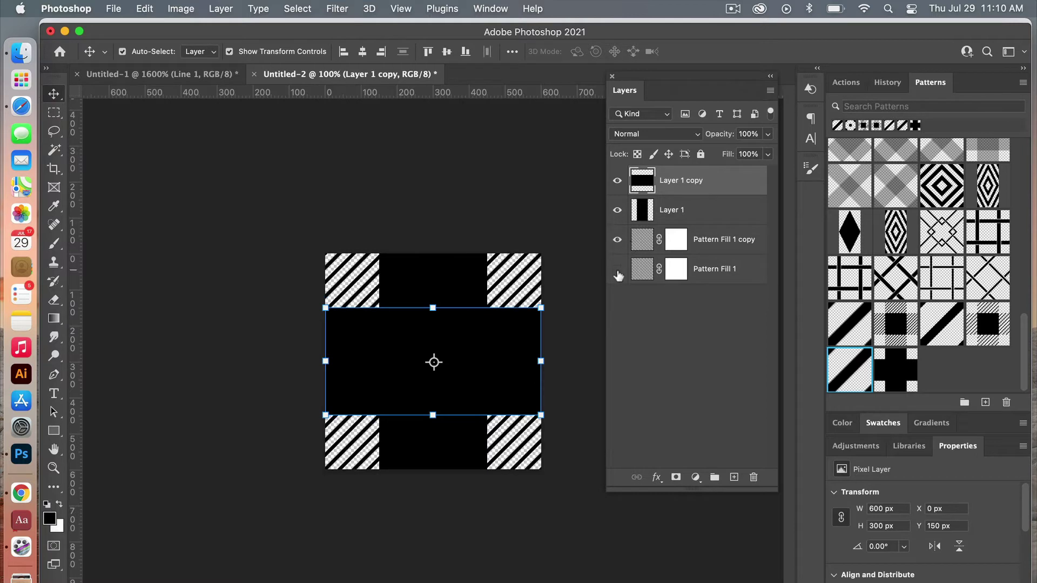
left_click(734, 246)
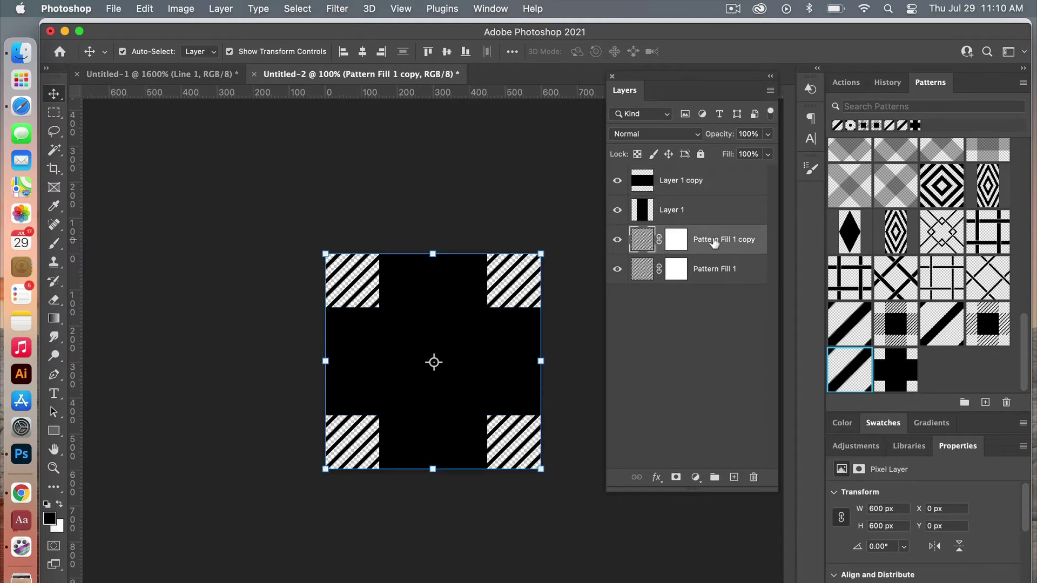
left_click_drag(714, 243, 718, 172)
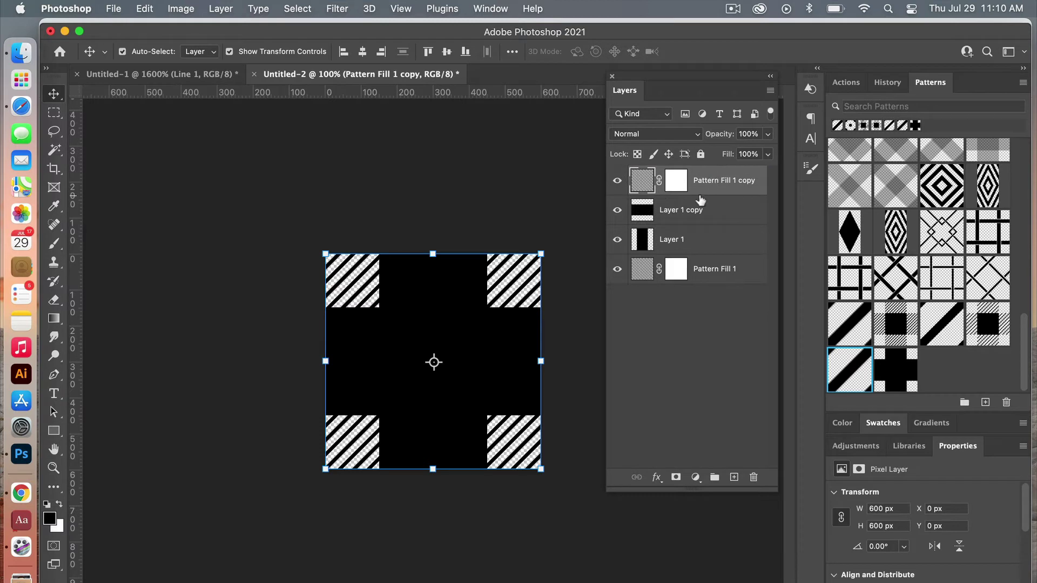
Step: Cut the stripes inside the horizontal bar's area into Layer 2 and delete Pattern Fill 1 copy
left_click(648, 219)
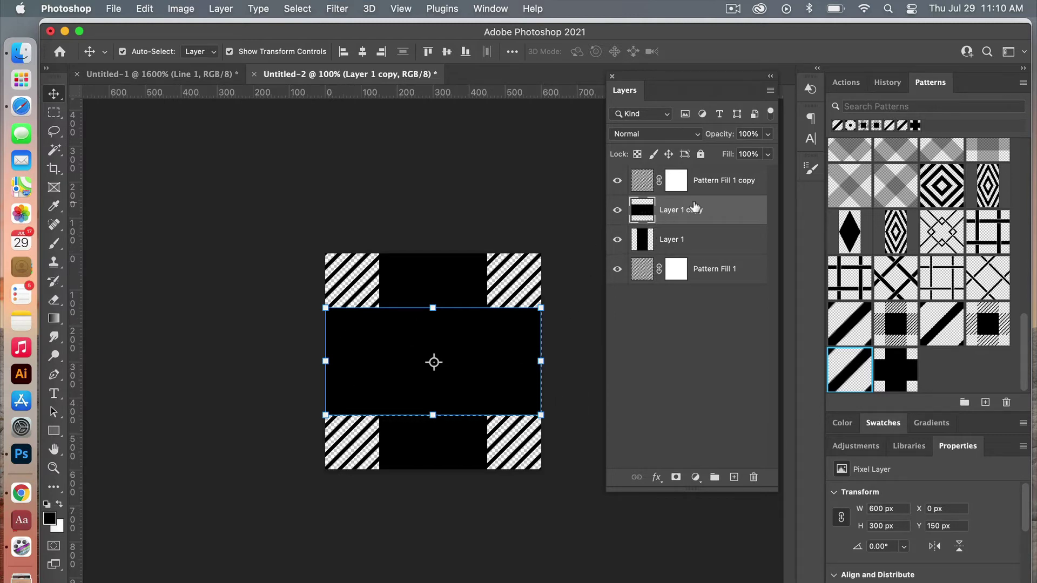
left_click(714, 185)
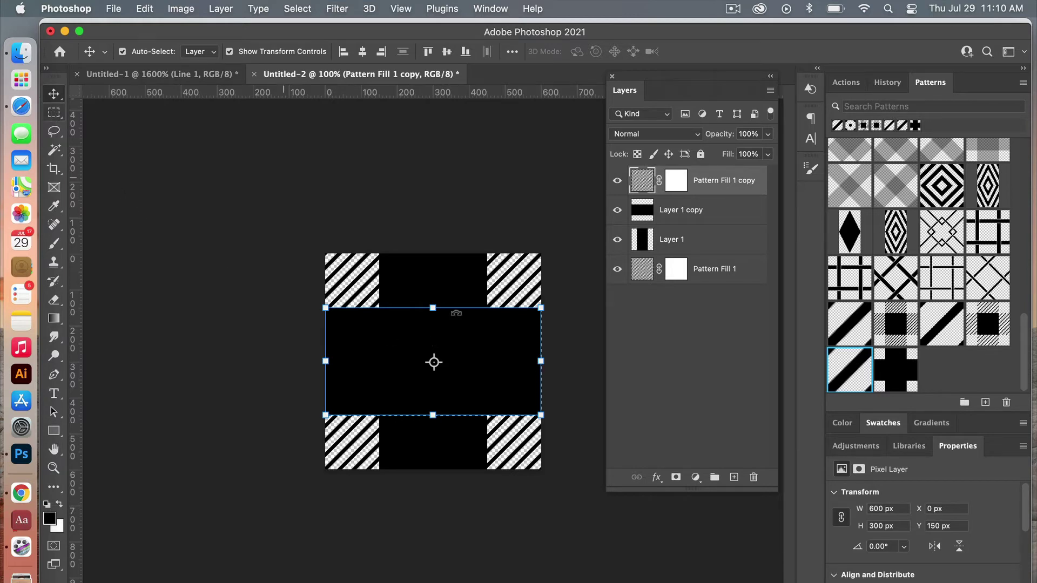
key("m")
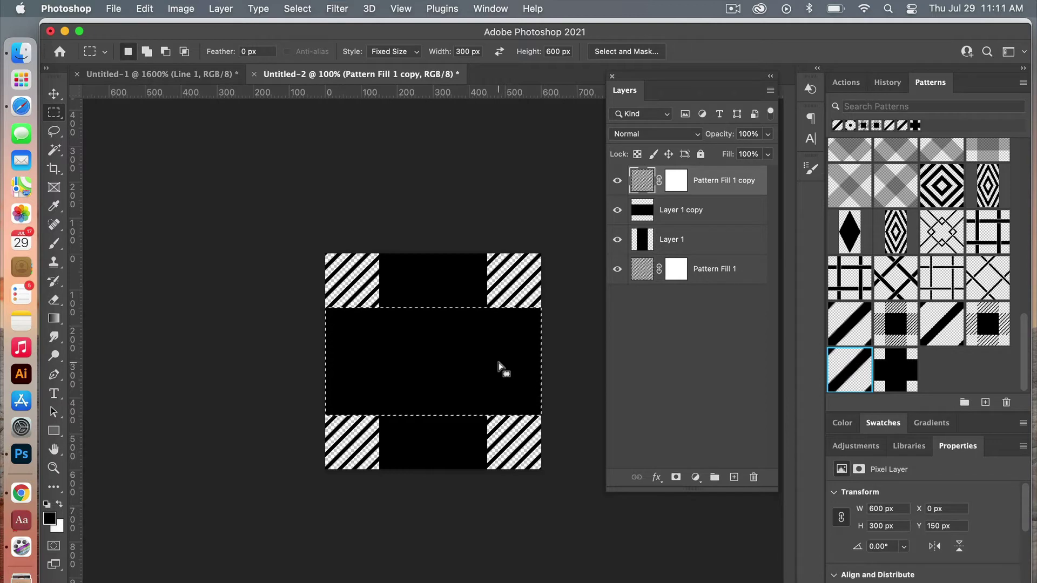
right_click(498, 362)
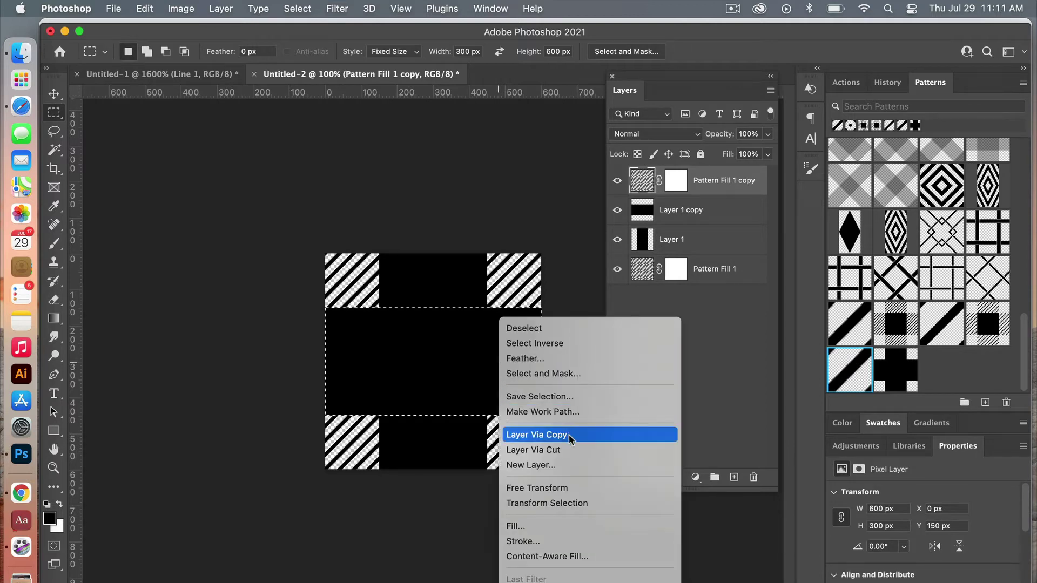
left_click(570, 453)
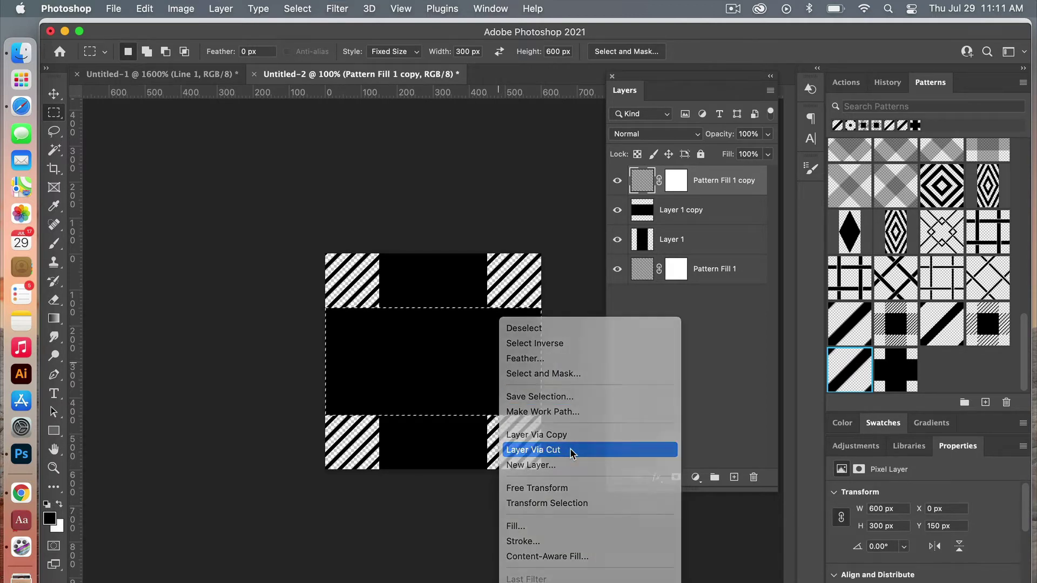
left_click(728, 214)
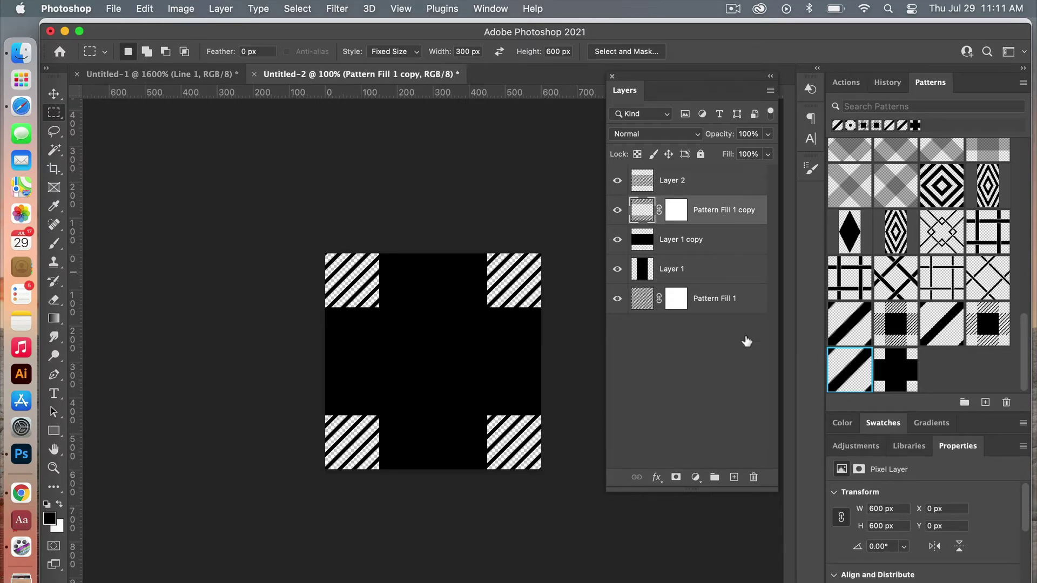
left_click(754, 477)
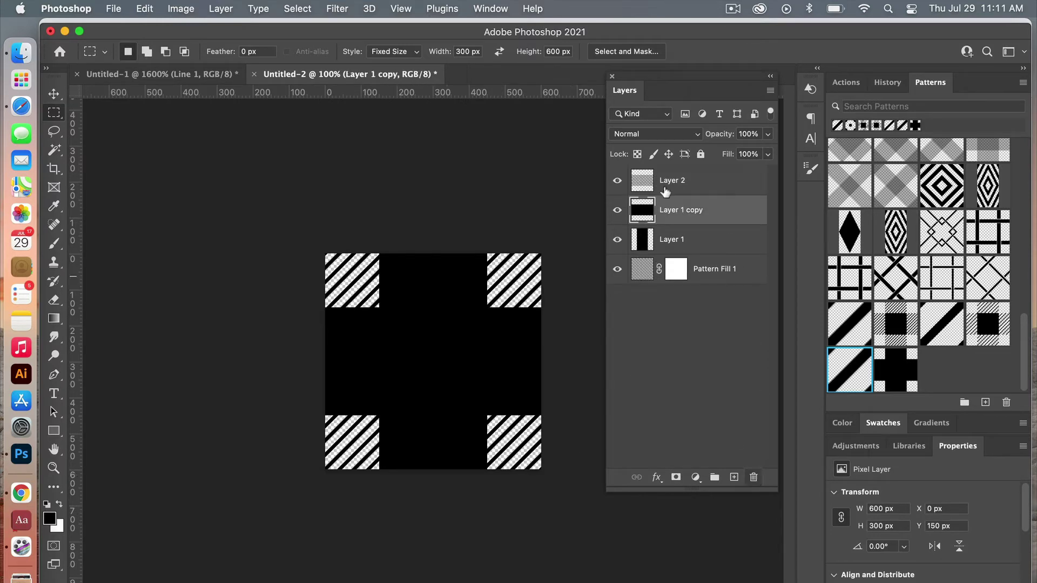
Step: Hide Layer 1 copy, select the vertical bar's area, and cut Pattern Fill 1's stripes into Layer 3
left_click(618, 211)
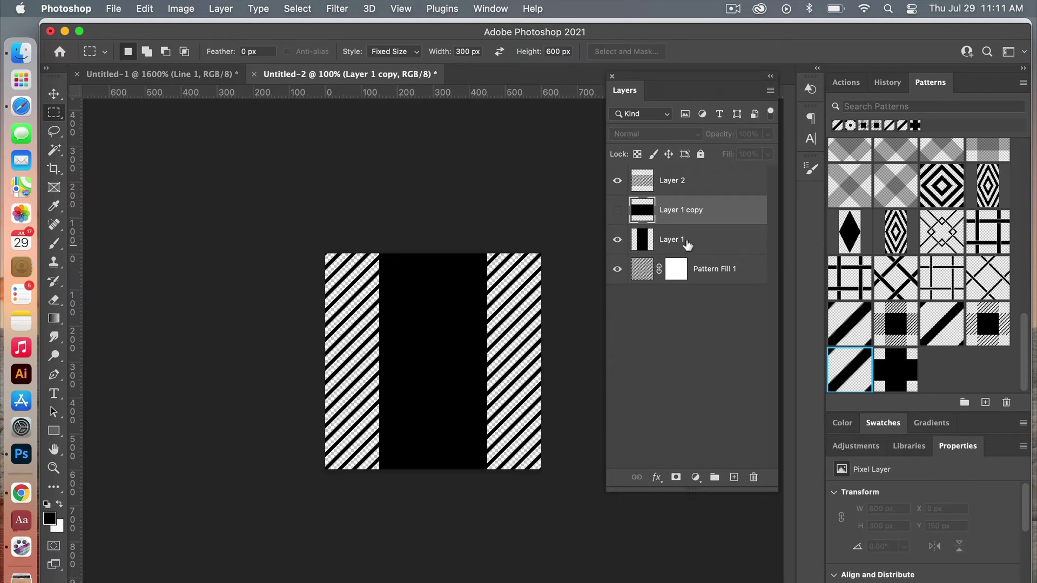
left_click_drag(713, 274, 702, 226)
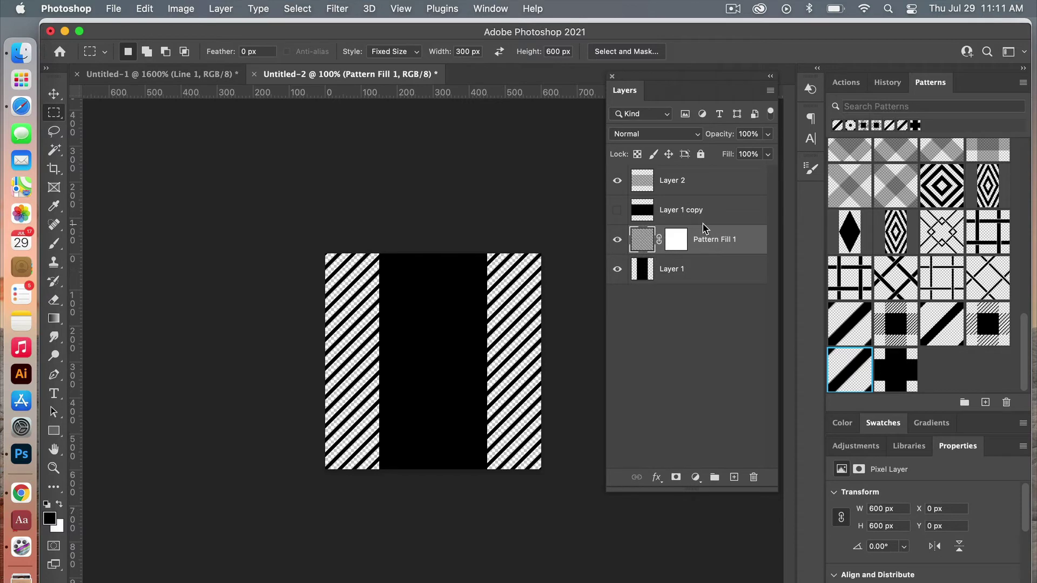
left_click(646, 272)
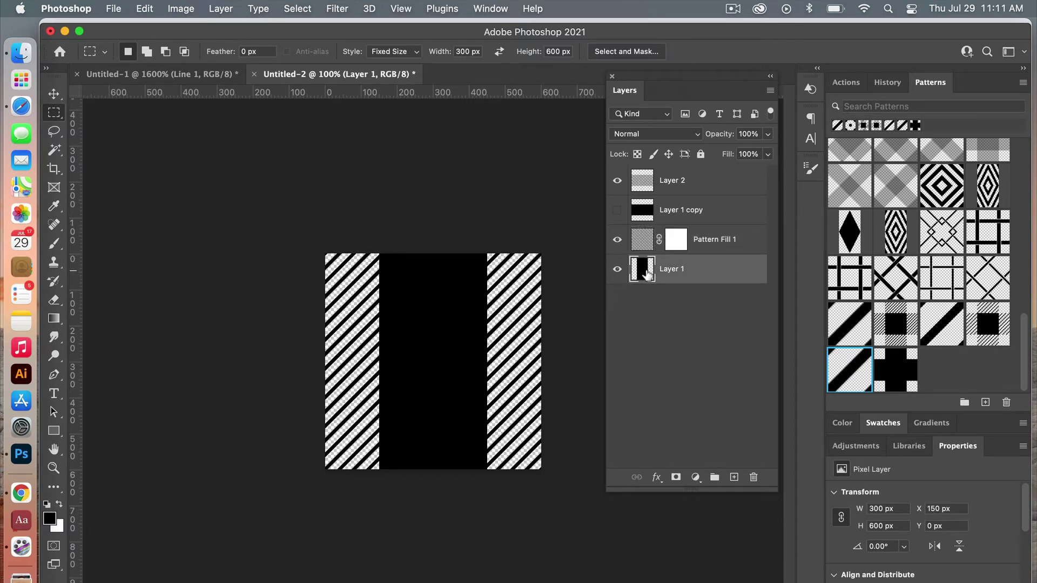
left_click(648, 274, "super")
left_click(711, 240)
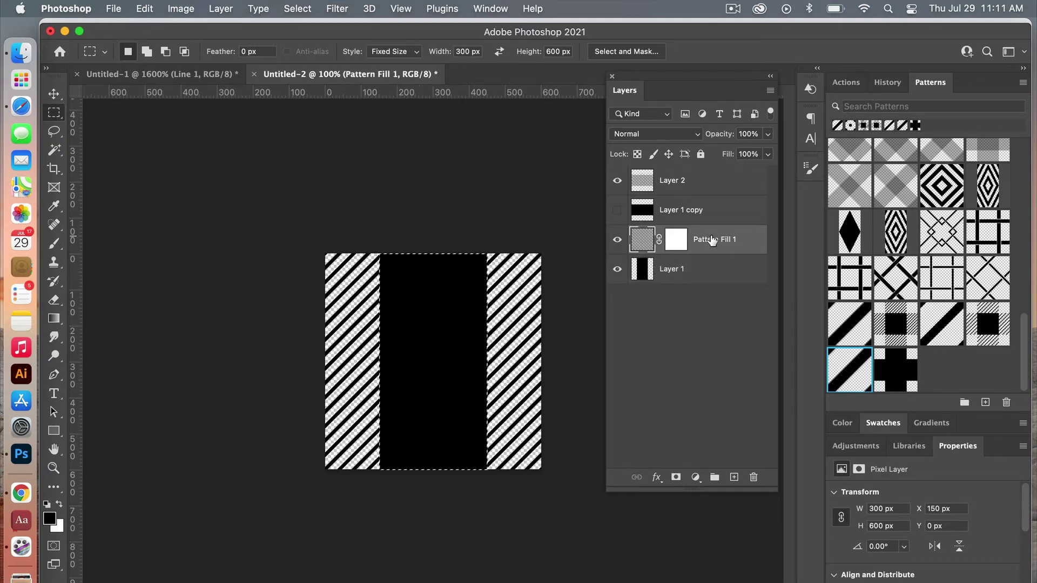
right_click(470, 328)
left_click(505, 450)
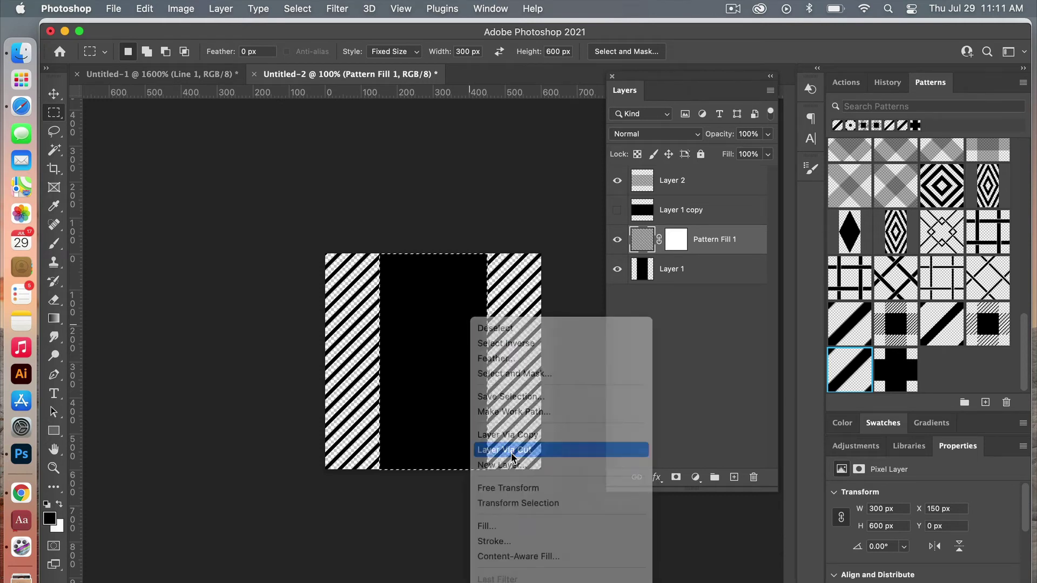
Step: Delete the leftover Pattern Fill 1, hide Layer 1, and move Layer 3 above Layer 1 copy
left_click(729, 269)
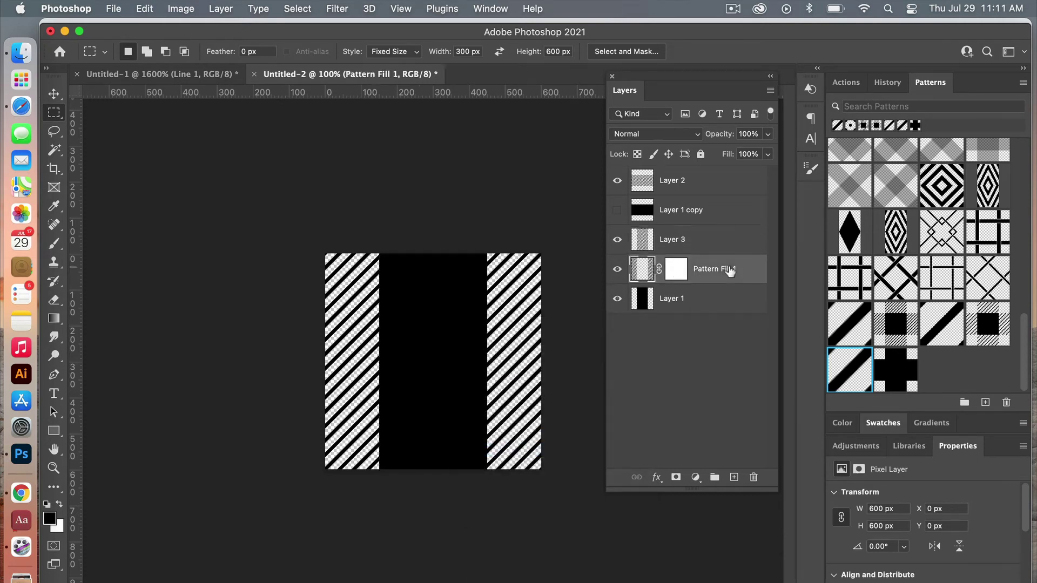
left_click(755, 477)
left_click(618, 269)
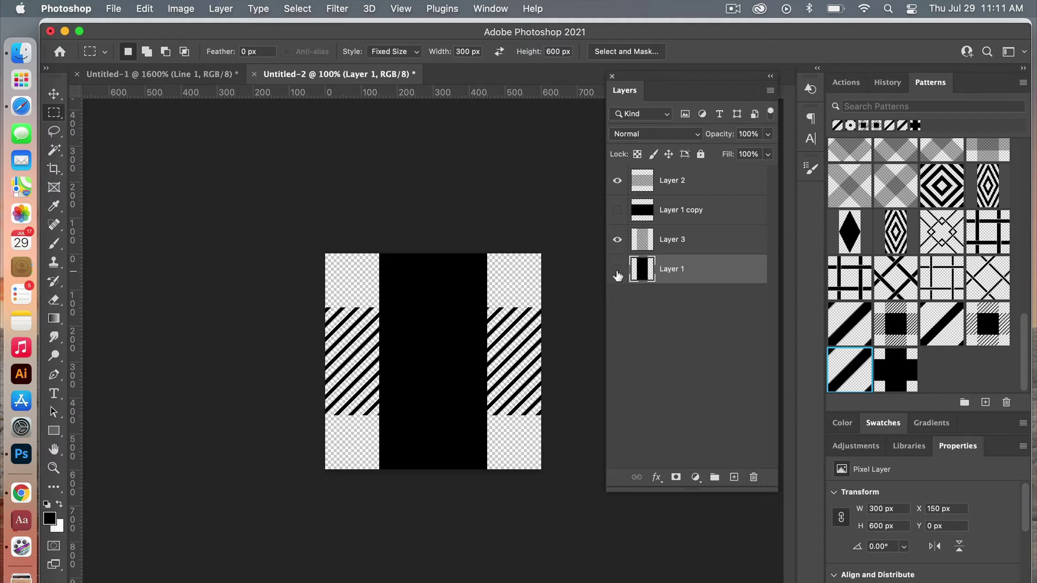
left_click_drag(678, 243, 689, 206)
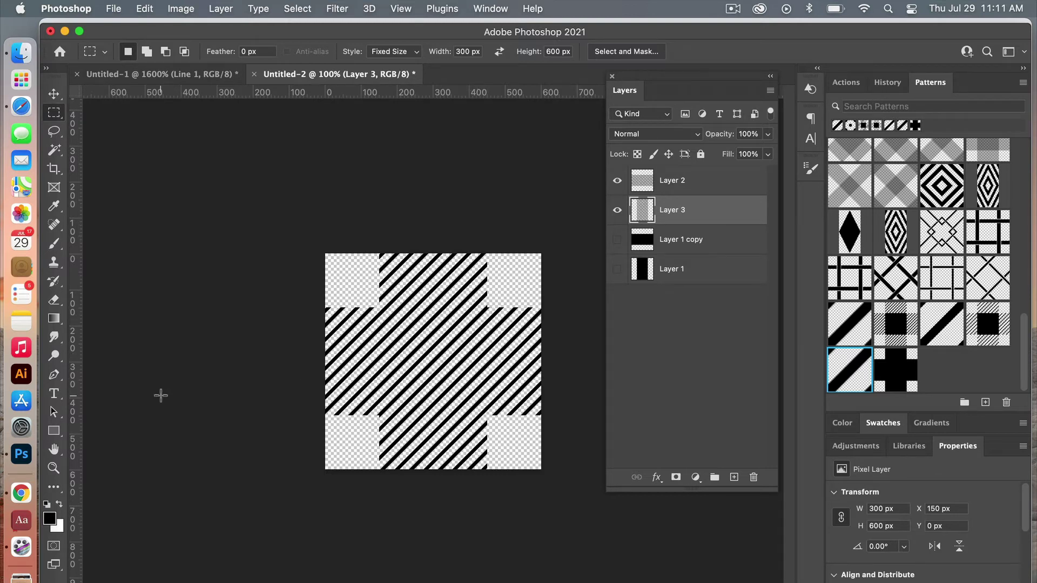
Step: Create a 300 × 300 px rectangle shape with exact dimensions
left_click(54, 432)
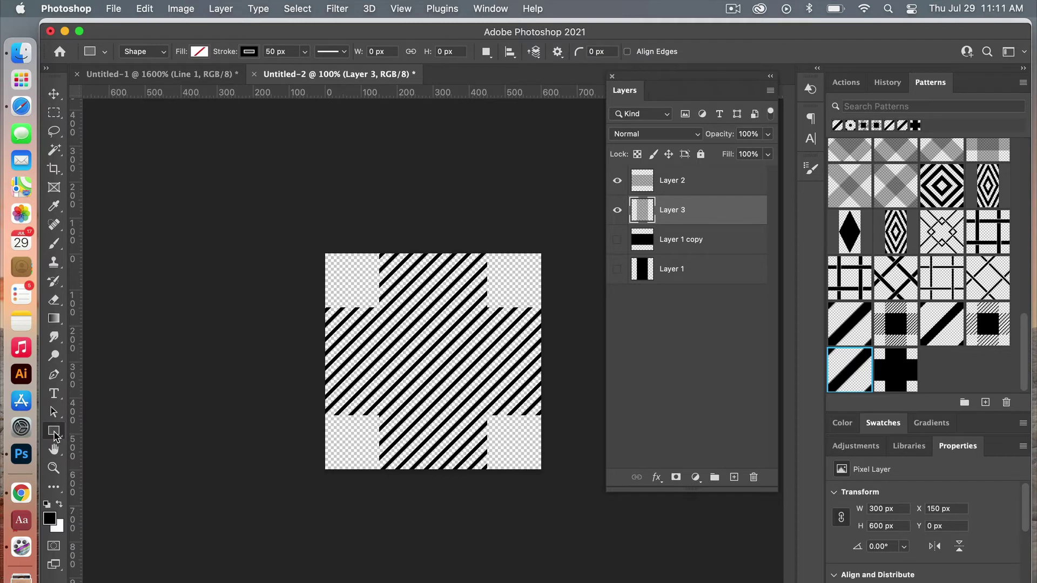
left_click(425, 354)
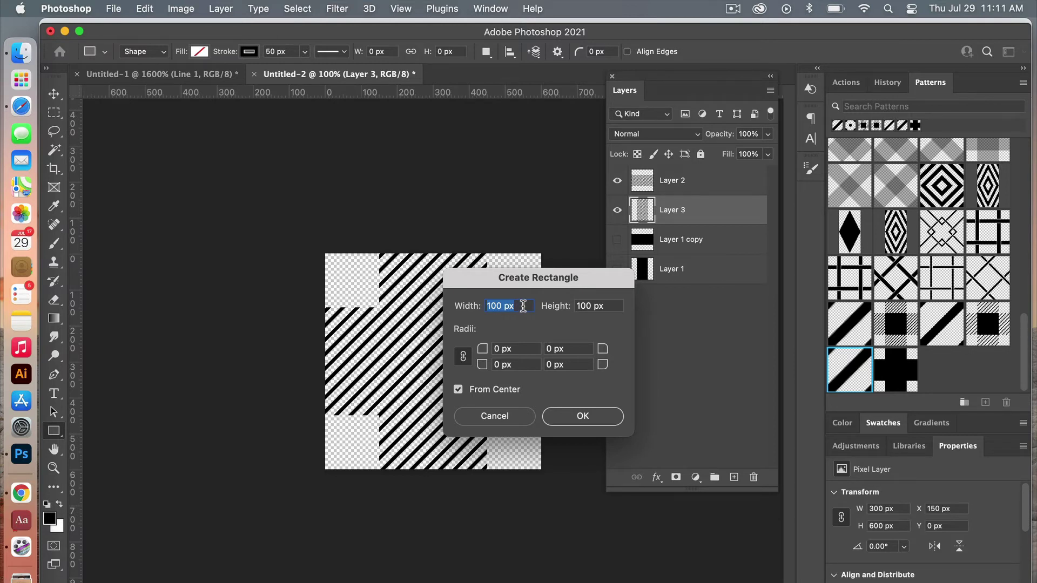
type("300")
left_click(582, 305)
type("30")
left_click(583, 416)
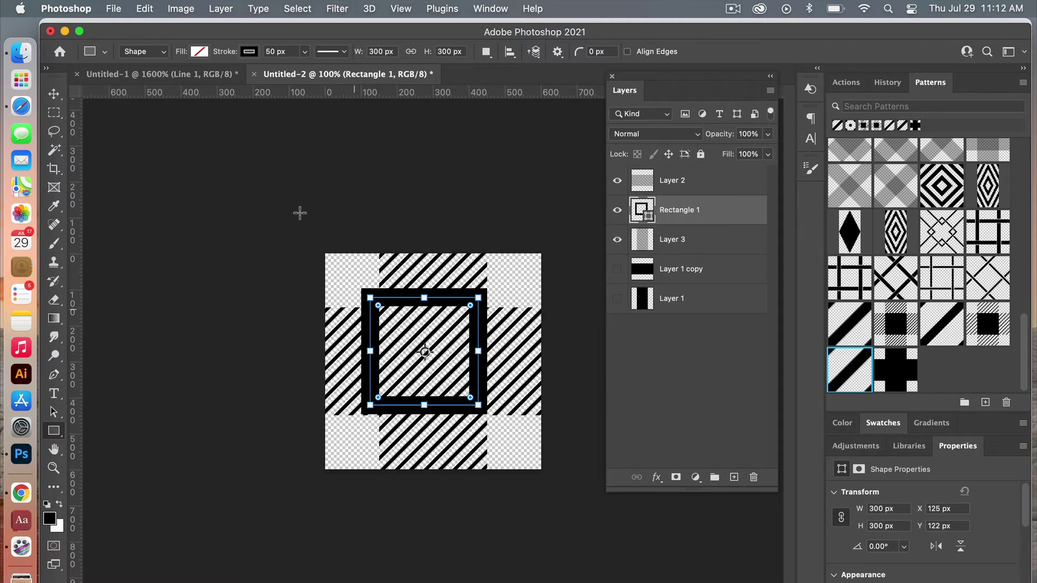
Step: Give the rectangle a black fill and no stroke
left_click(199, 52)
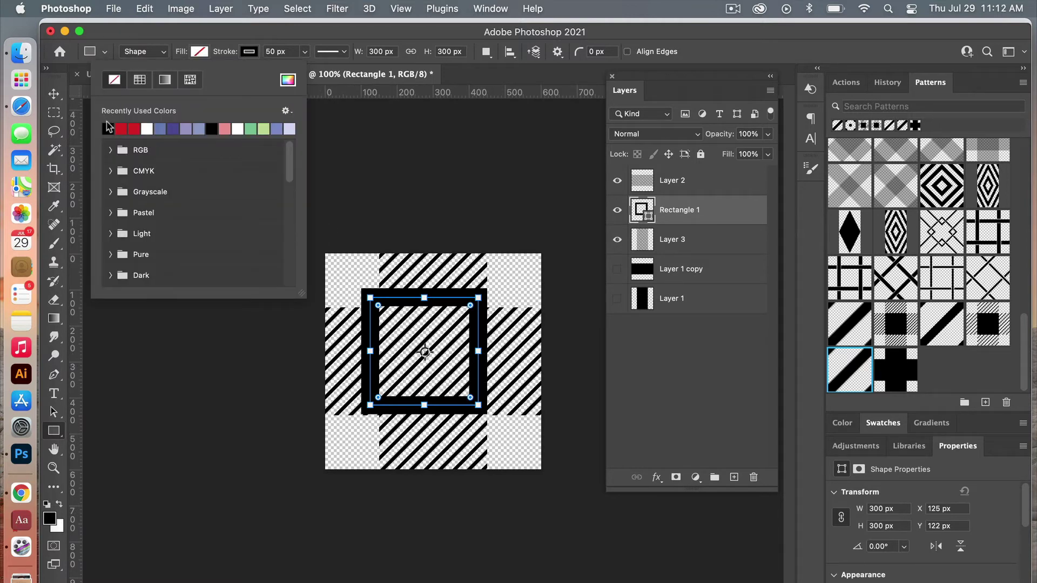
left_click(108, 129)
left_click(248, 53)
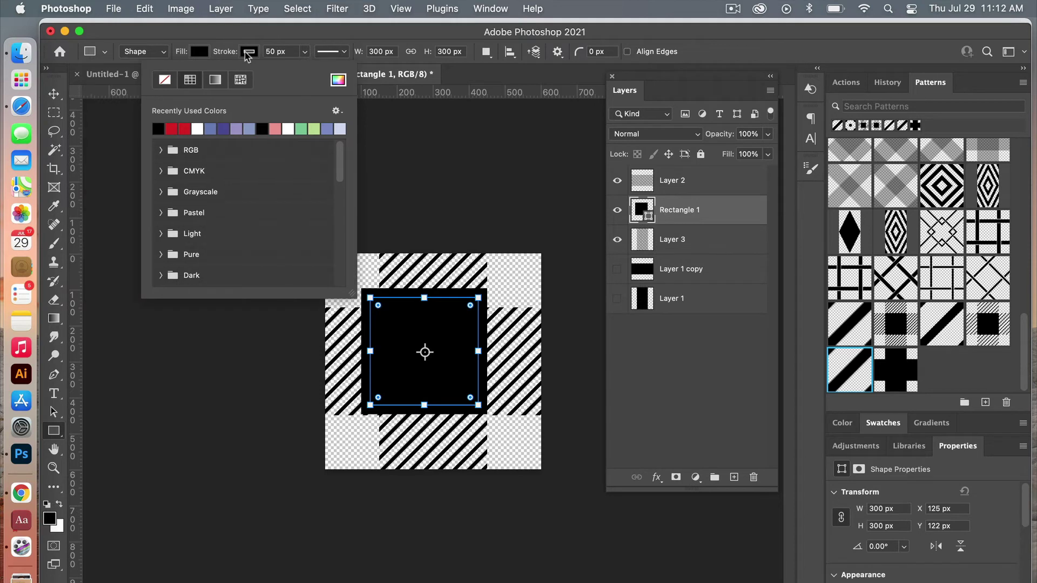
left_click(165, 80)
left_click(417, 37)
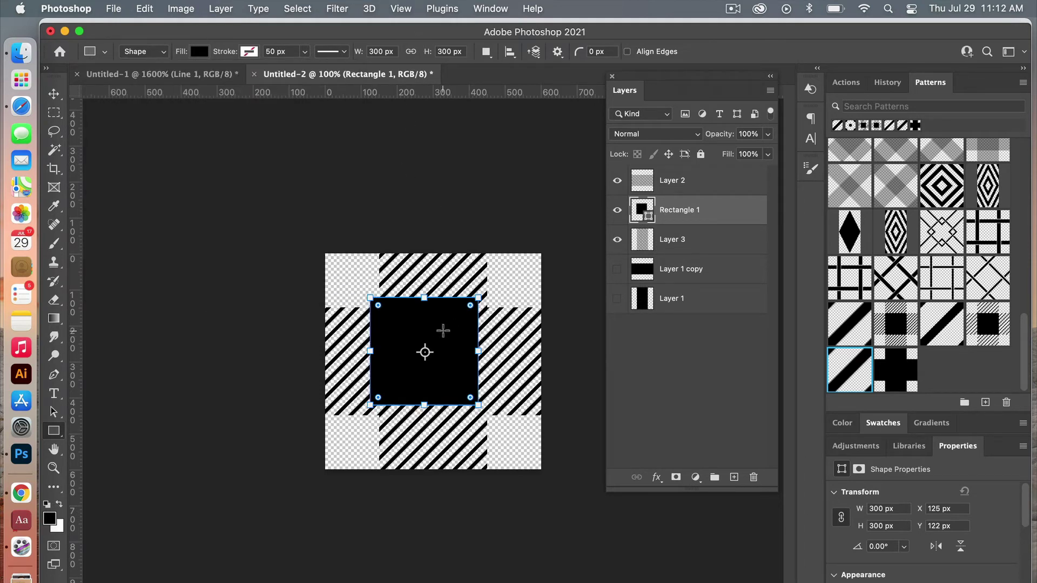
Step: Align the square to the canvas's horizontal and vertical centers
key("v")
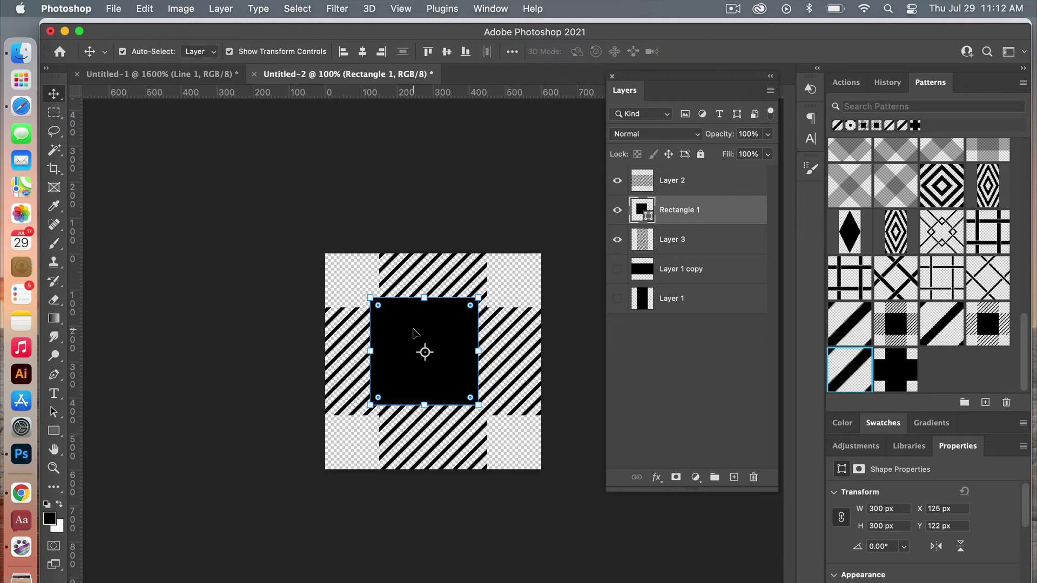
left_click(362, 51)
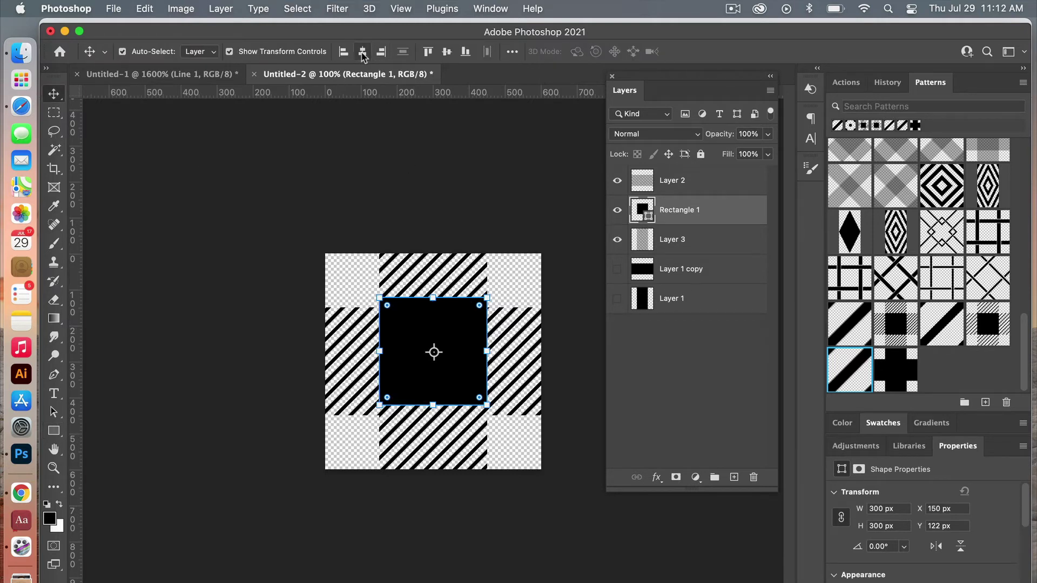
left_click(447, 52)
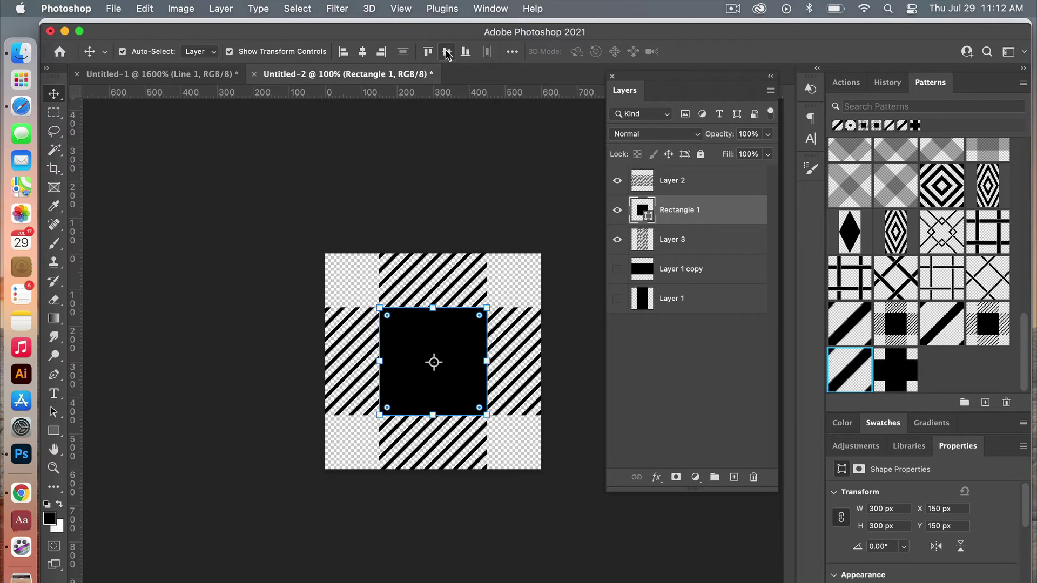
left_click(570, 224)
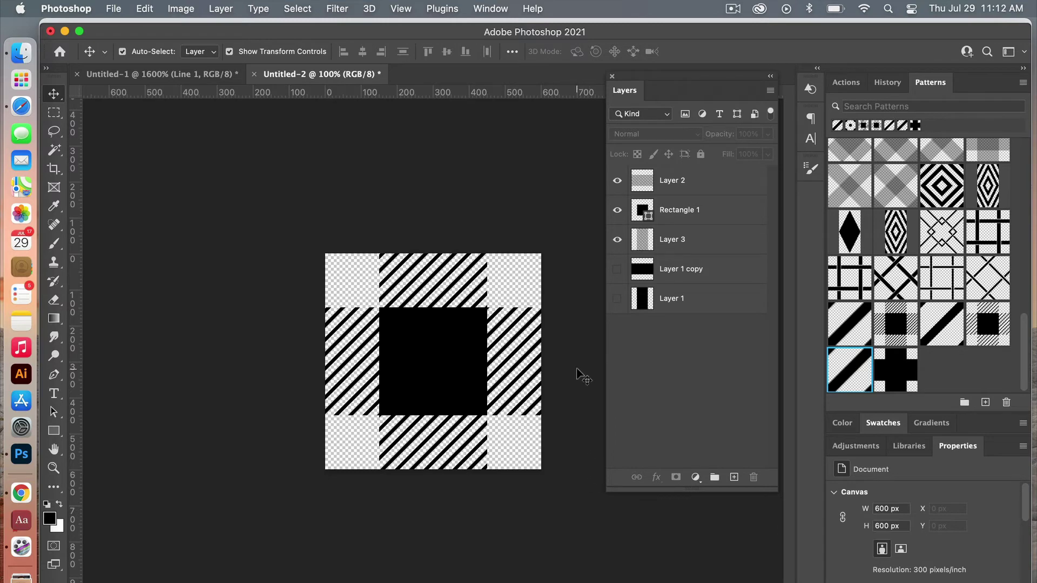
Step: Check the tile's repeat in Pattern Preview, define it as a new pattern, then turn preview off
left_click(403, 10)
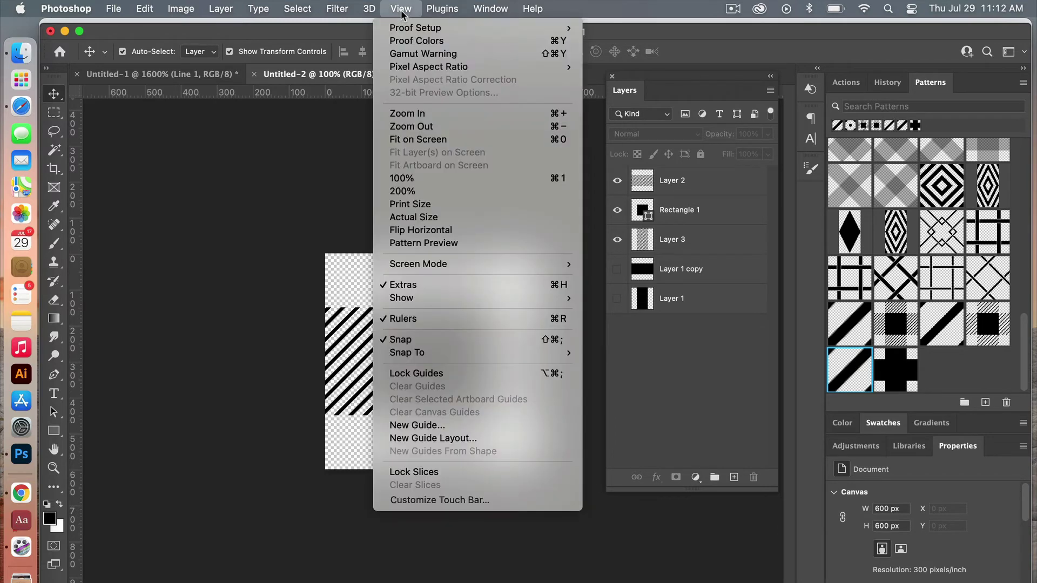
left_click(463, 244)
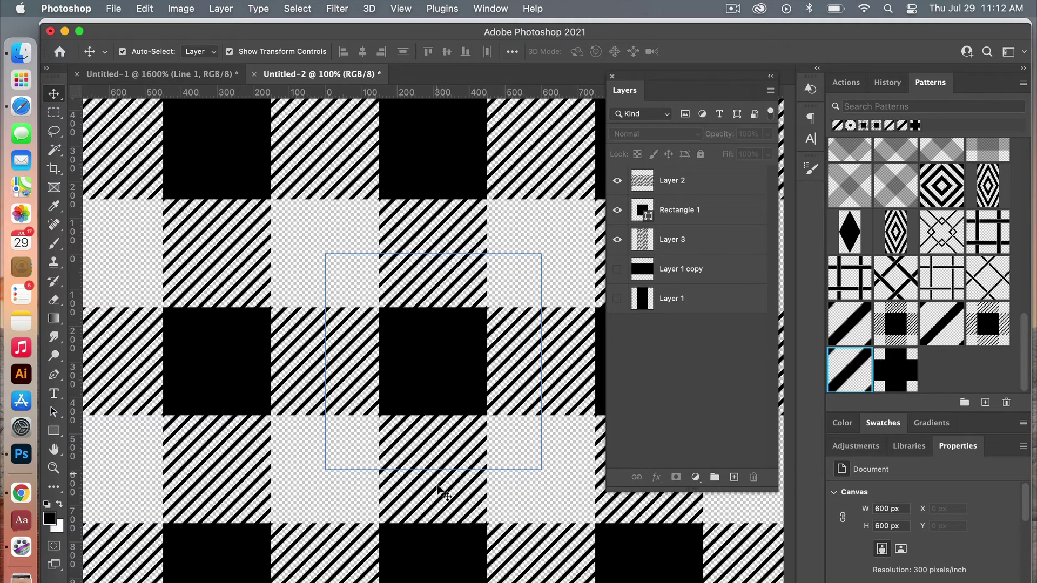
left_click(144, 8)
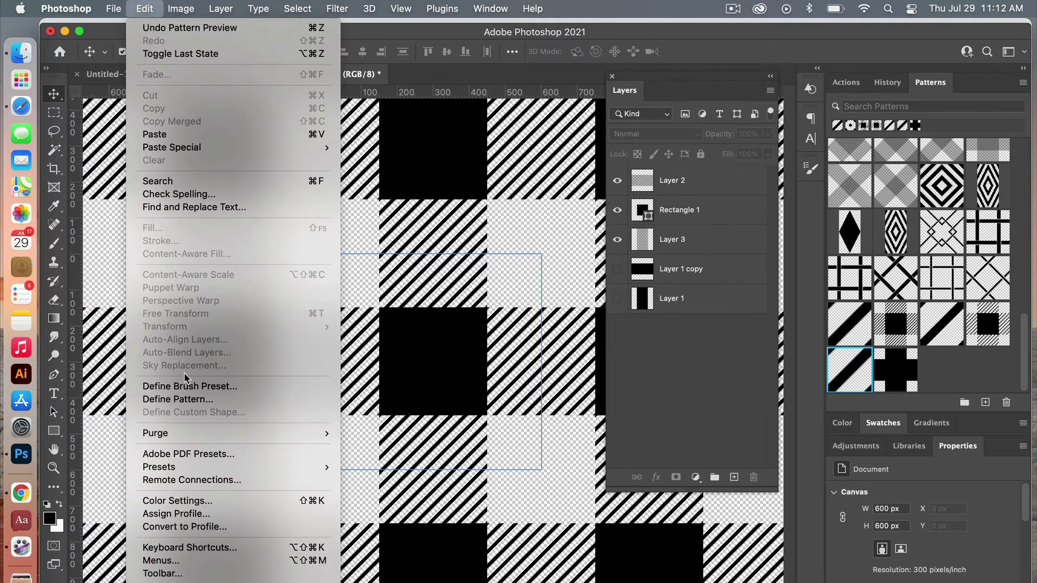
left_click(183, 397)
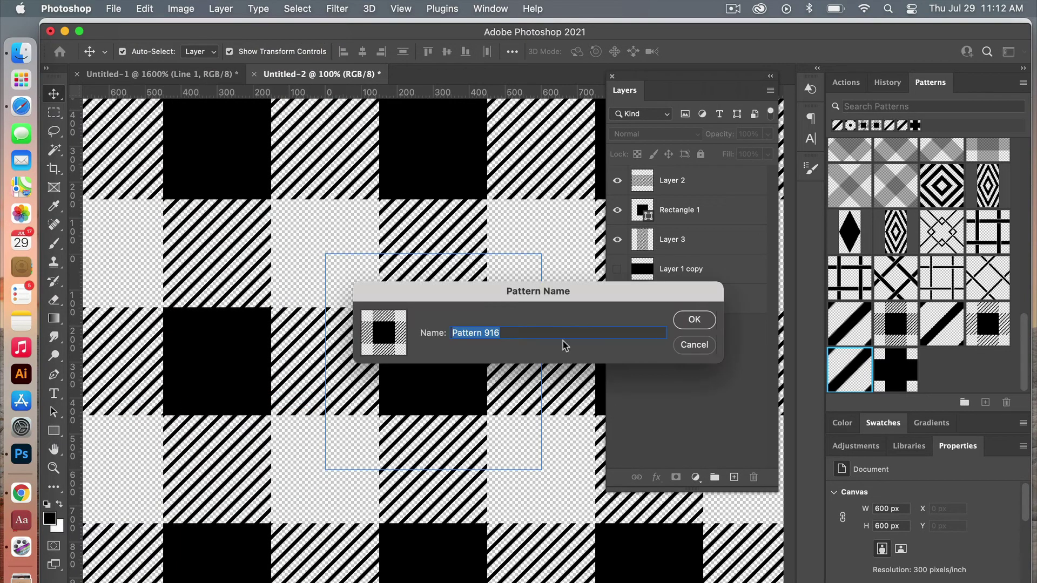
left_click(710, 320)
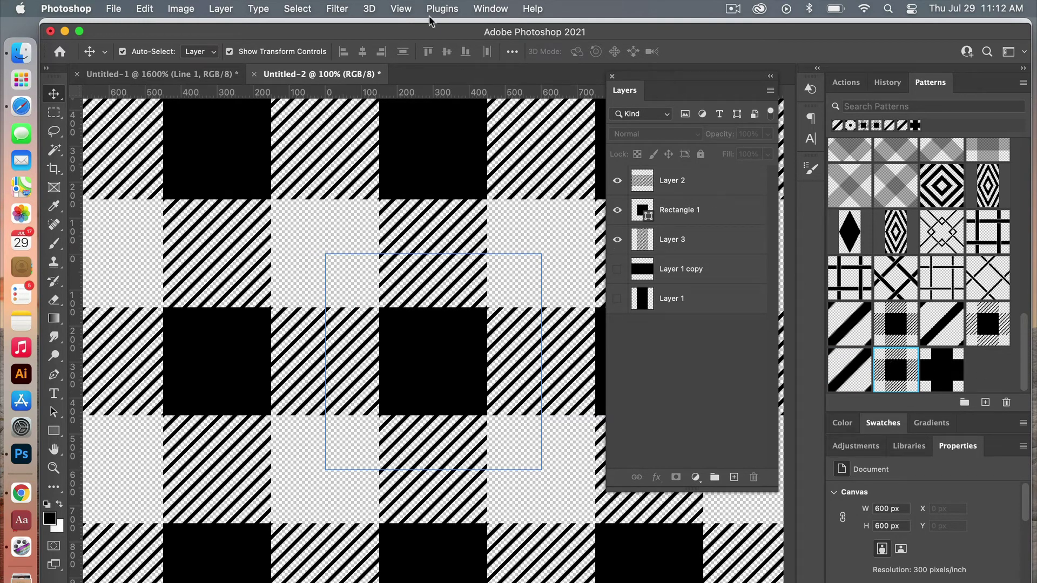
left_click(405, 9)
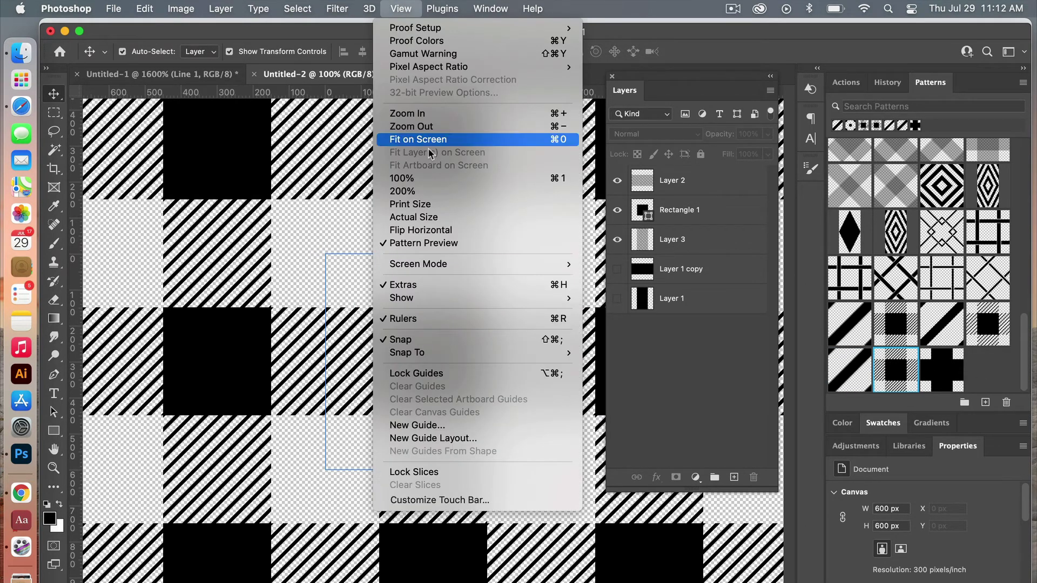
left_click(480, 244)
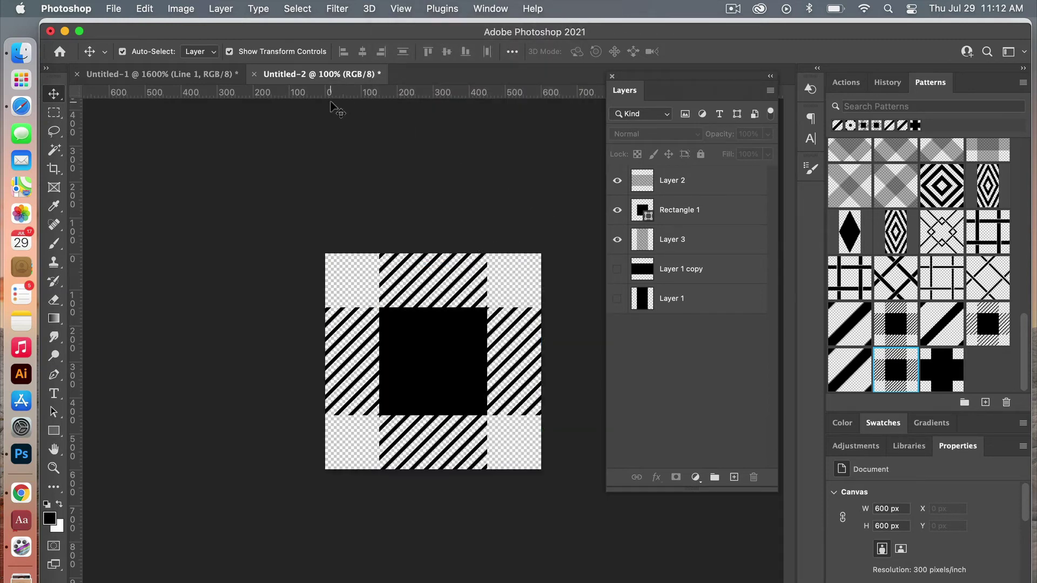
Step: Start a new document from the 3600×3600 px, 300 ppi white-background preset
left_click(112, 10)
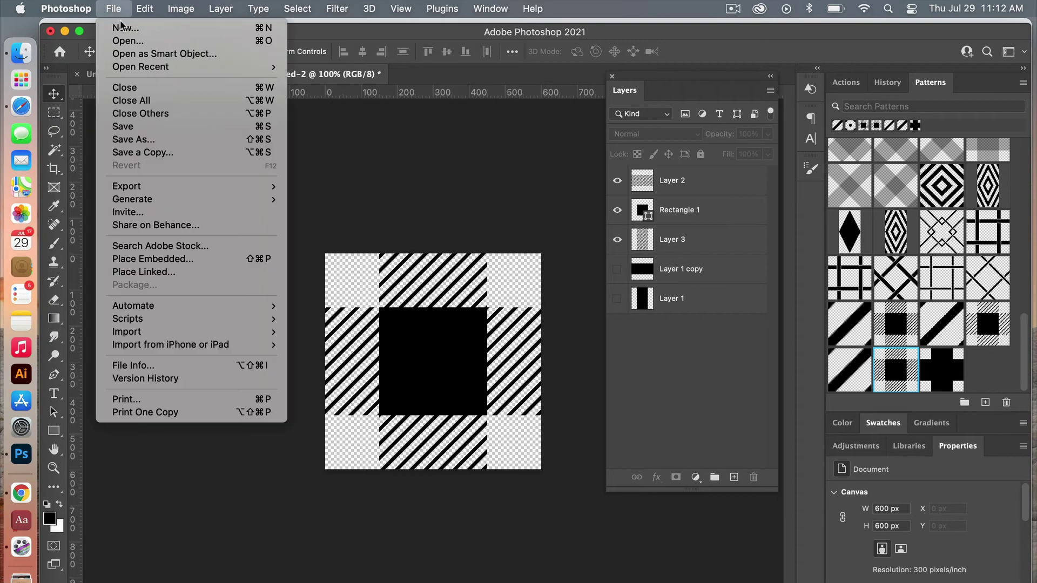
left_click(123, 27)
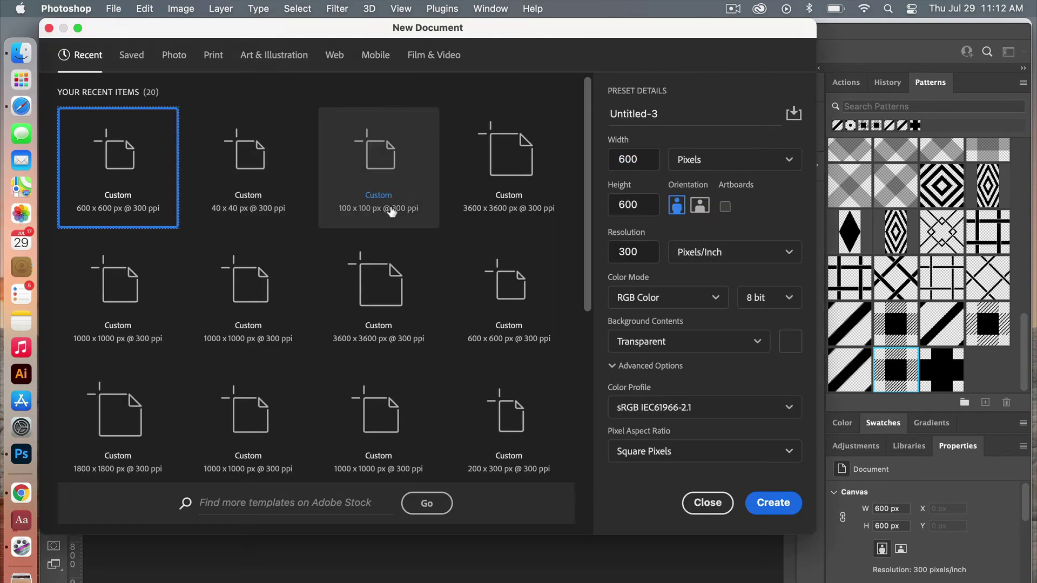
left_click(508, 162)
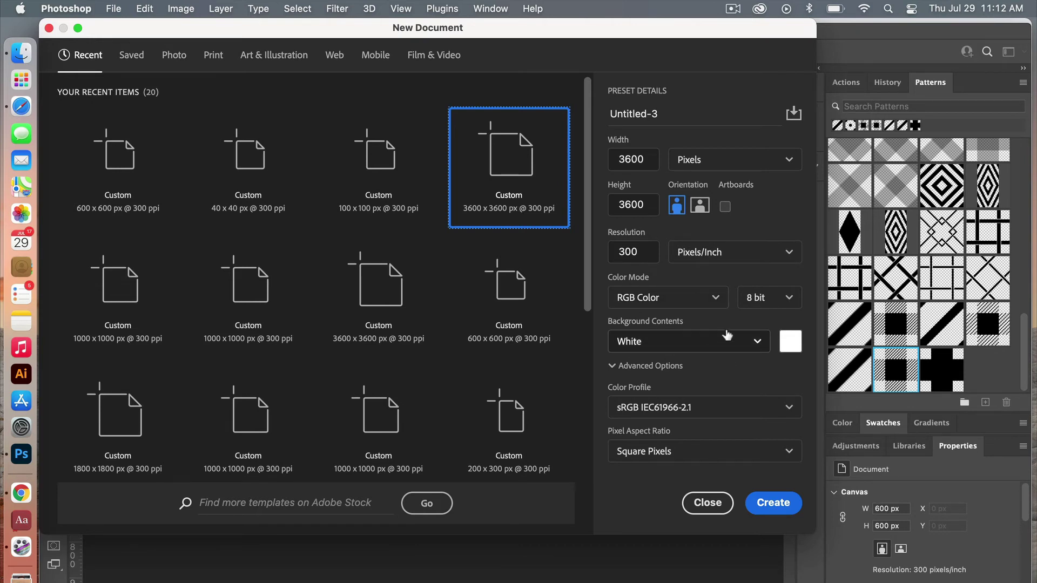
Step: Create the 3600×3600 document and add a black Solid Color fill layer
left_click(770, 508)
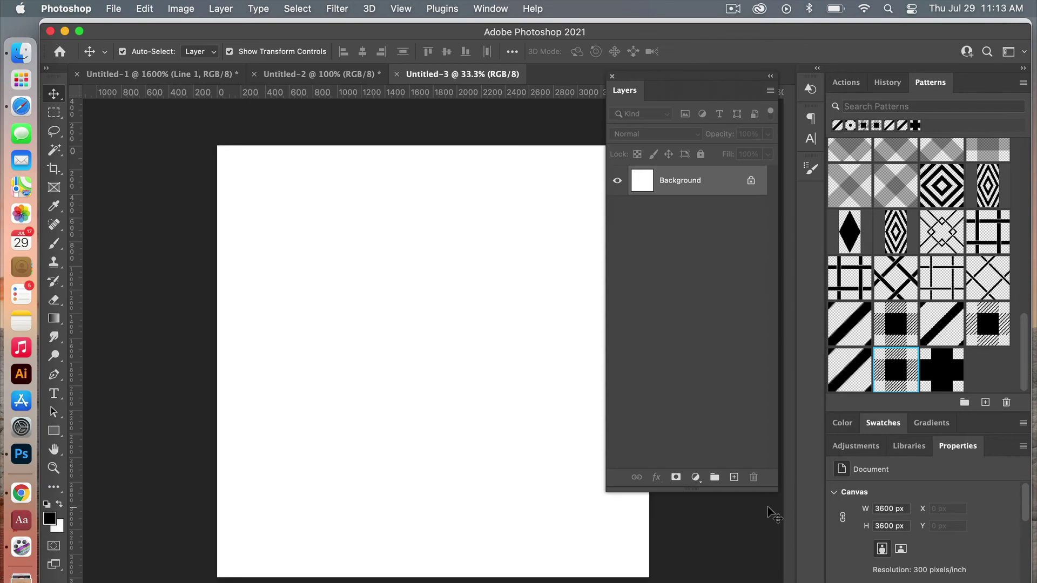
left_click_drag(632, 83, 684, 123)
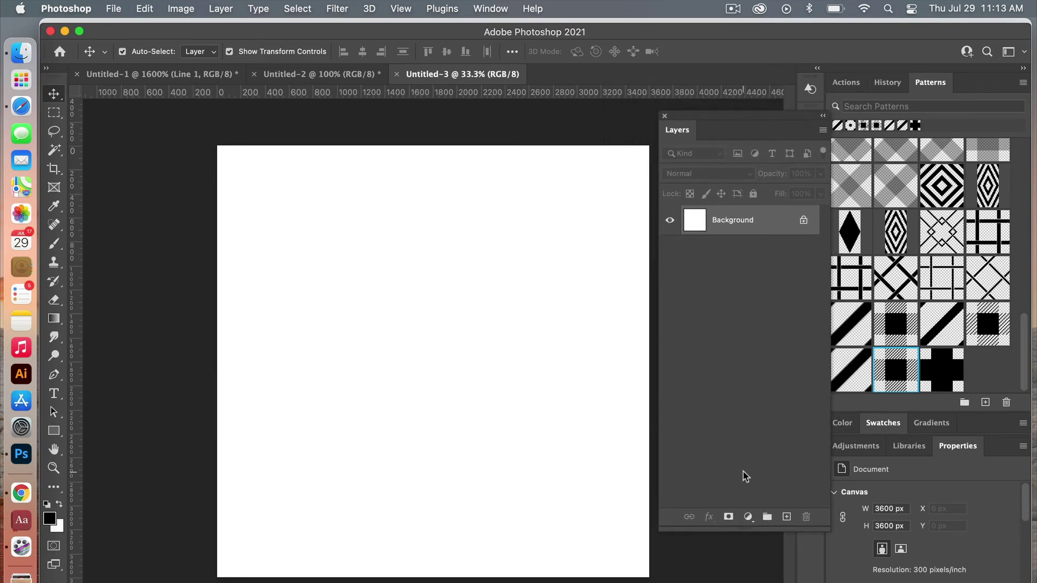
left_click(748, 517)
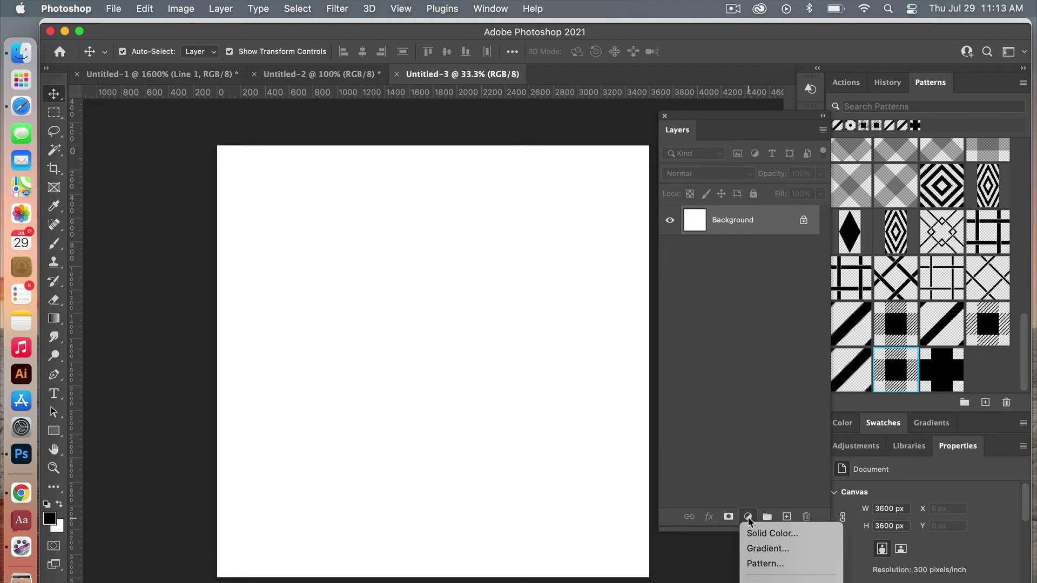
left_click(807, 534)
left_click(679, 299)
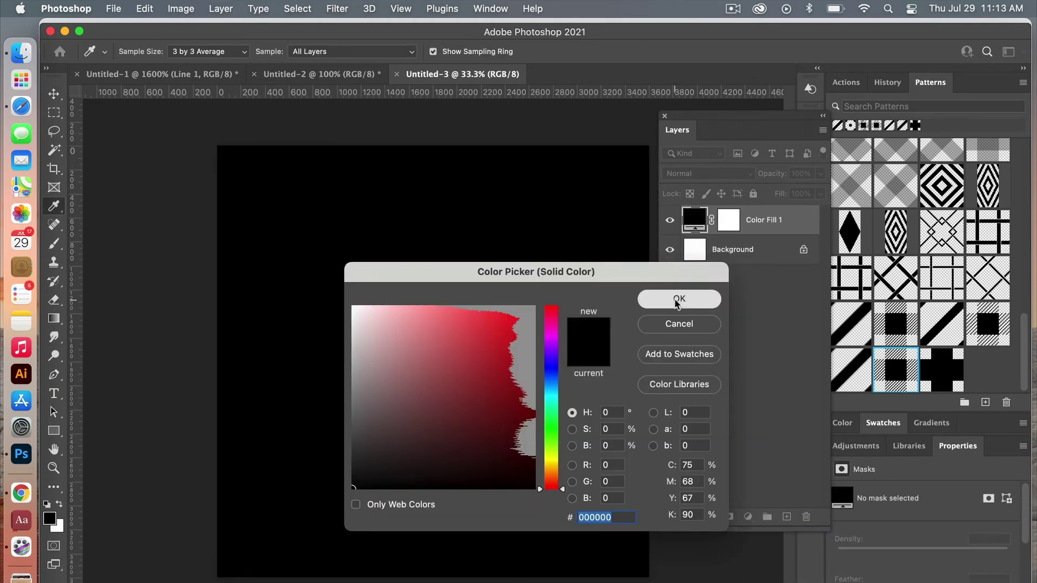
Step: Add a Pattern fill layer using the newly defined plaid tile
left_click(748, 517)
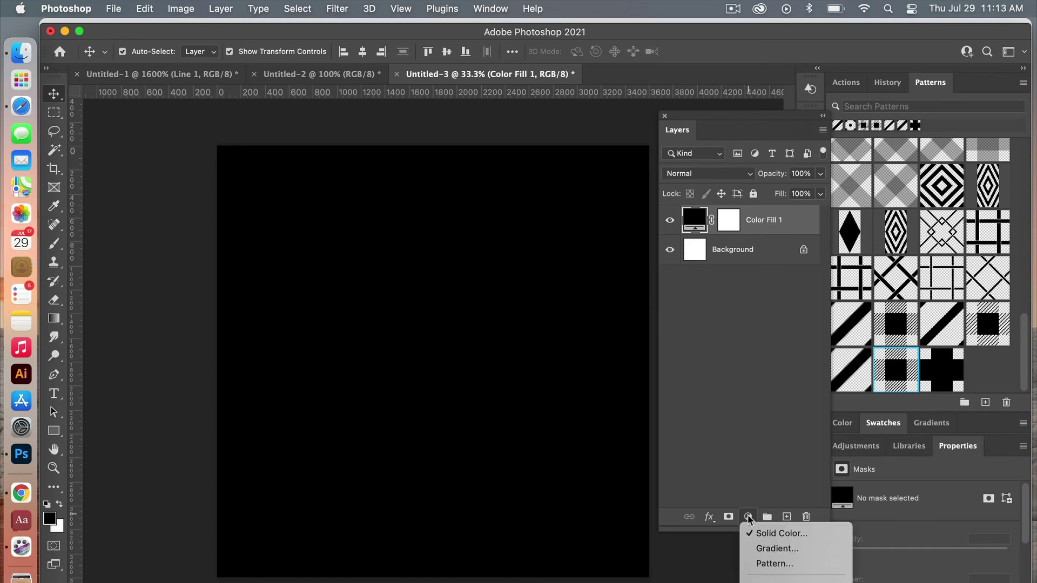
left_click(780, 564)
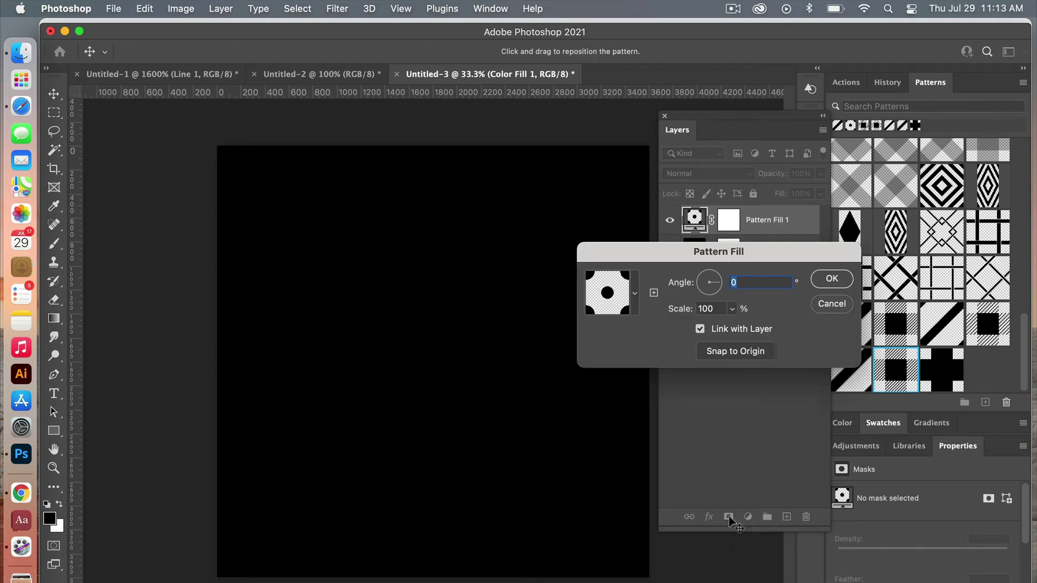
left_click(836, 280)
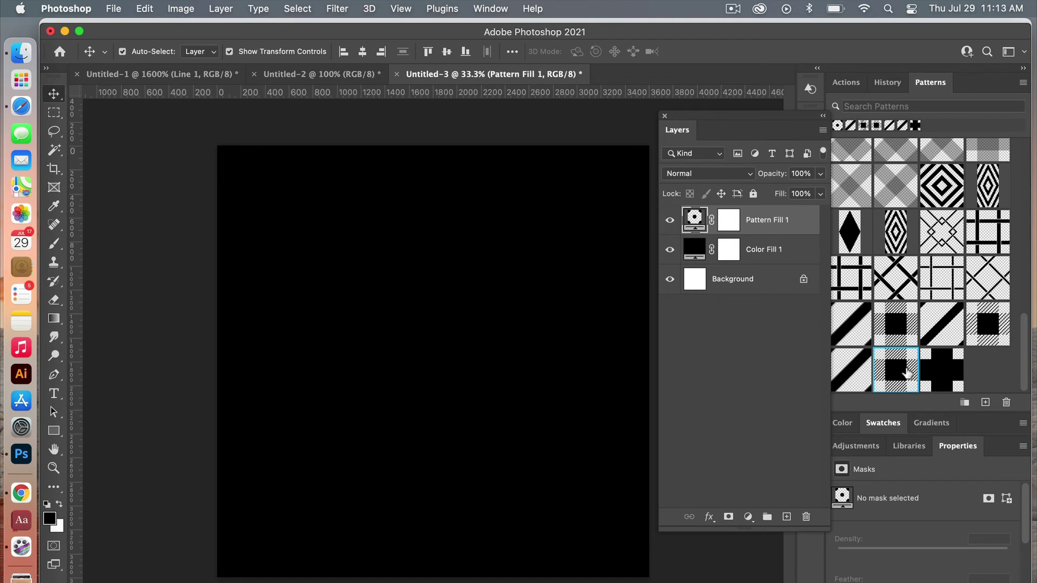
left_click(910, 363)
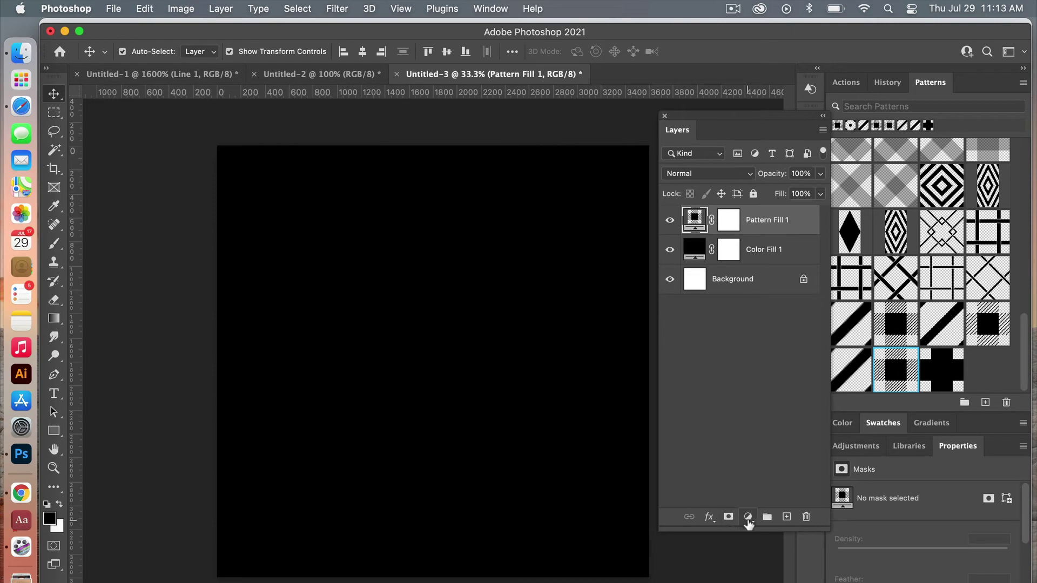
Step: Add a dark red #a42020 Solid Color fill and clip it to Pattern Fill 1
left_click(747, 518)
left_click(772, 538)
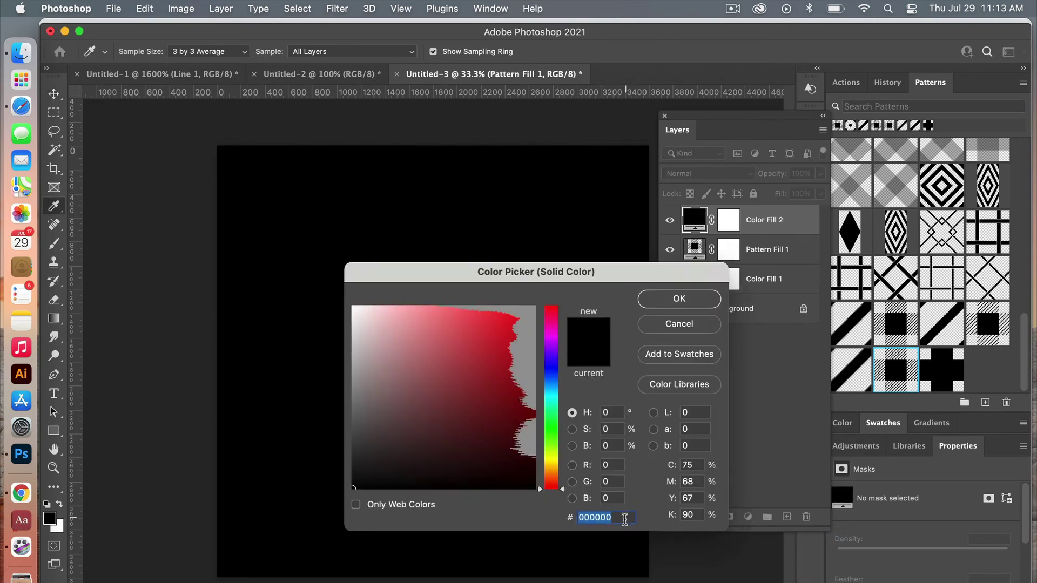
left_click(499, 371)
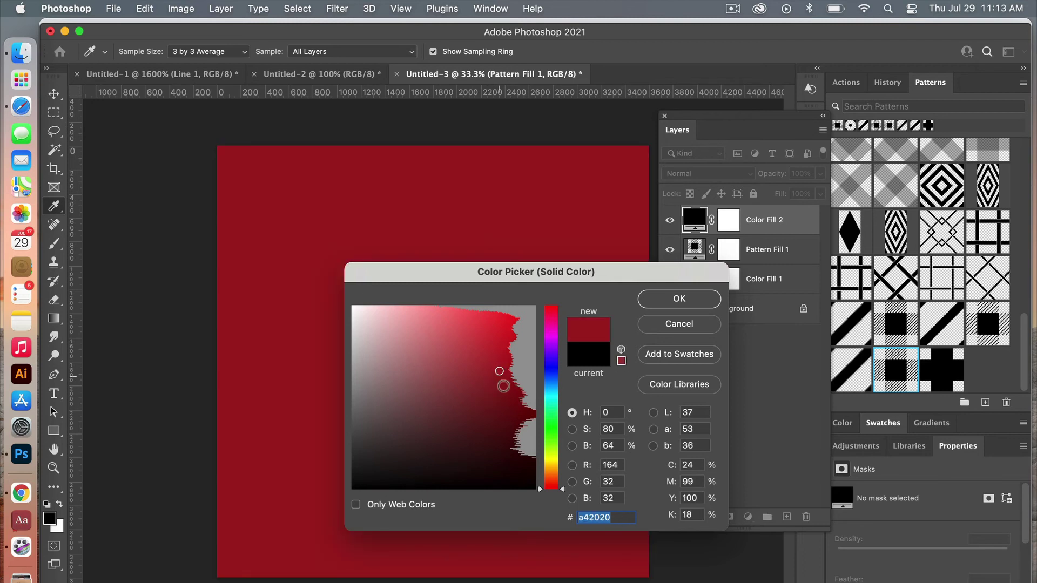
left_click(679, 299)
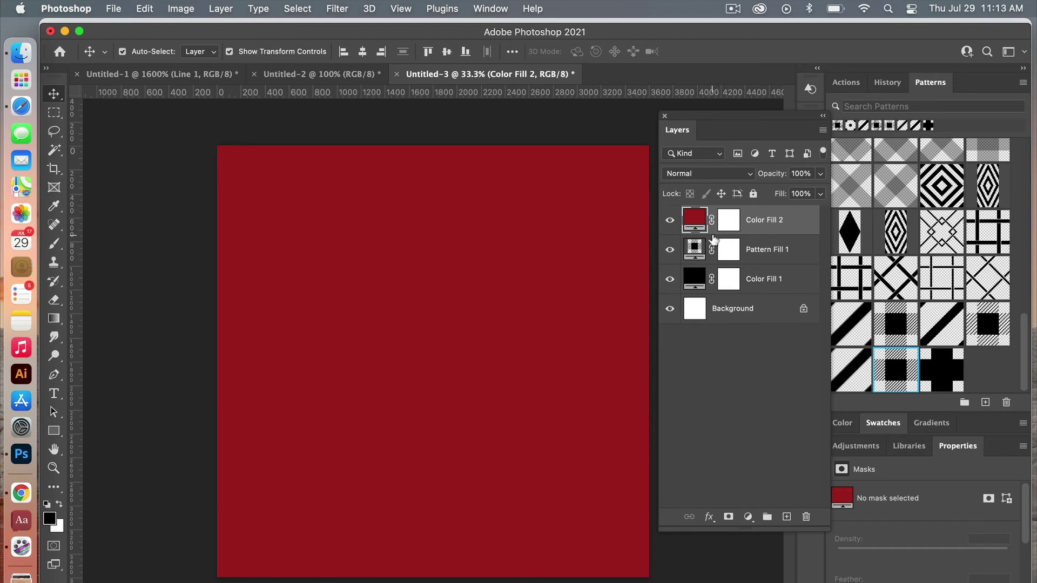
left_click(714, 240, "alt")
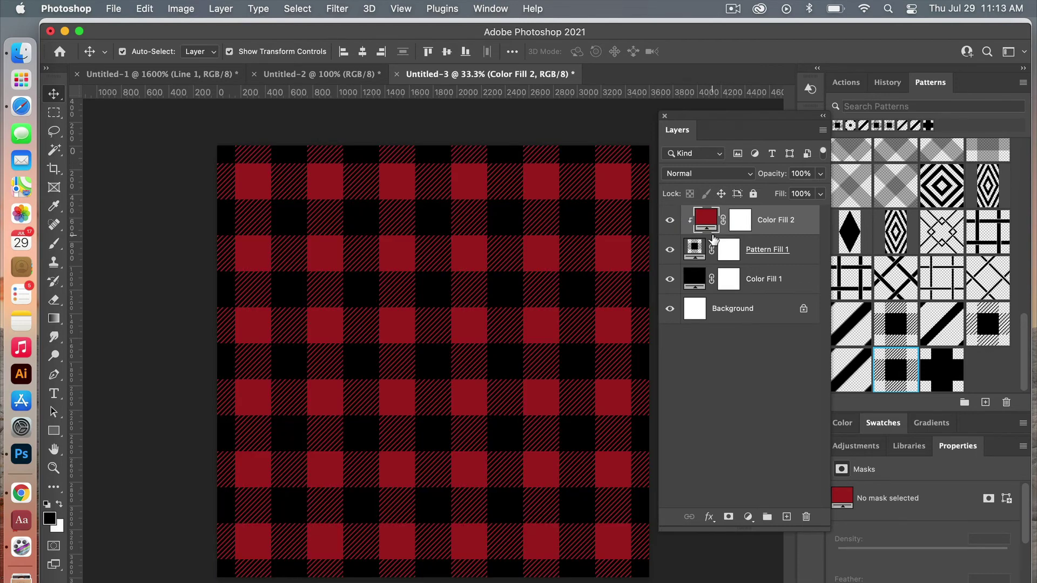
left_click_drag(684, 121, 709, 136)
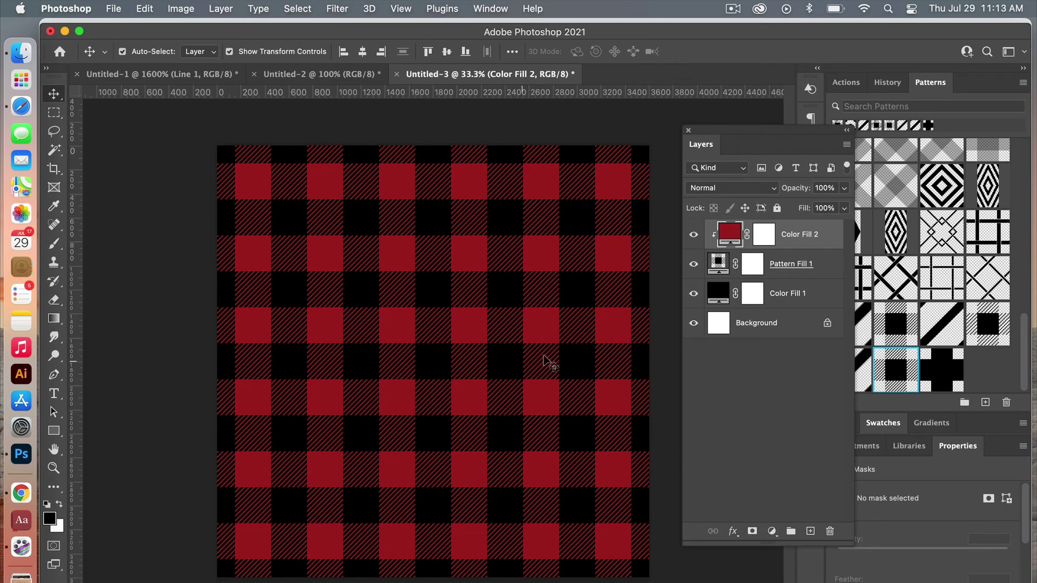
left_click(718, 294)
double_click(718, 295)
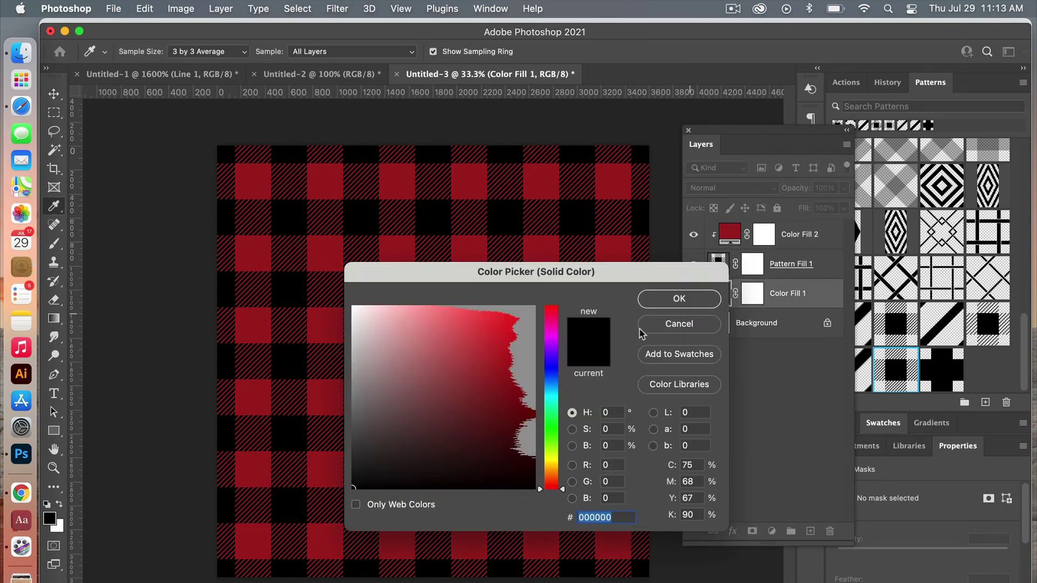
type("fff")
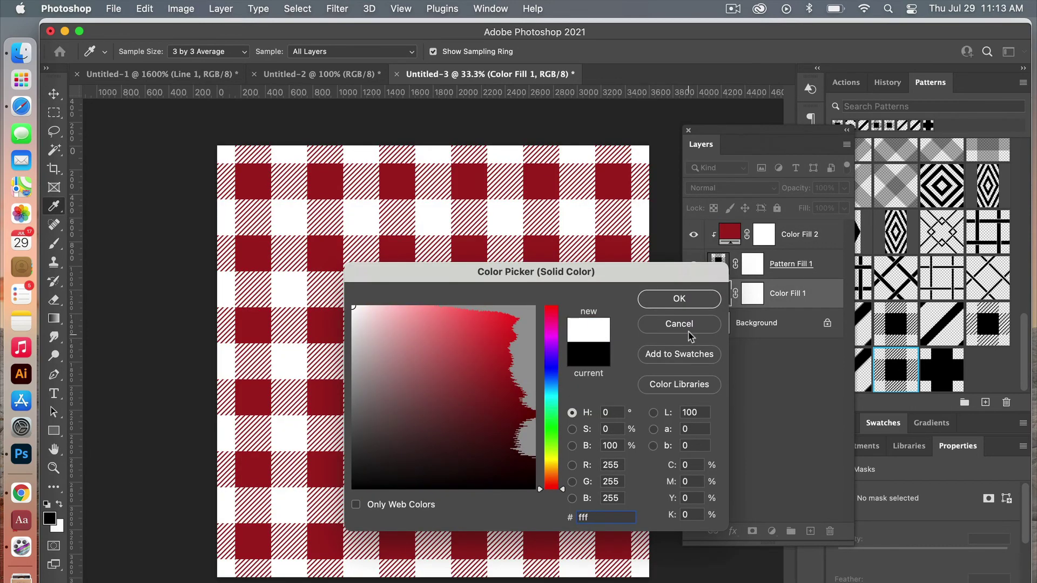
left_click(591, 353)
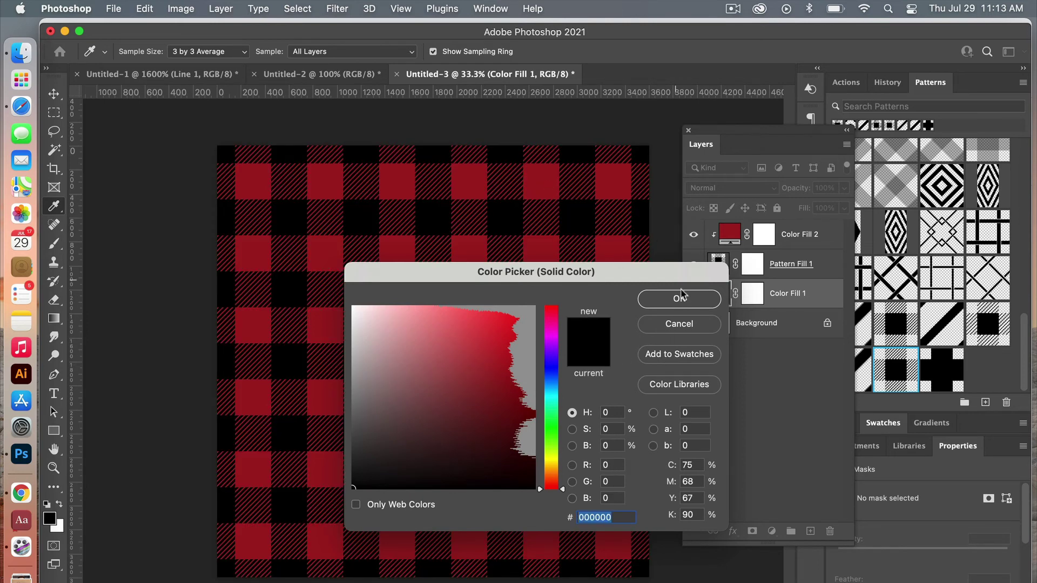
left_click(675, 304)
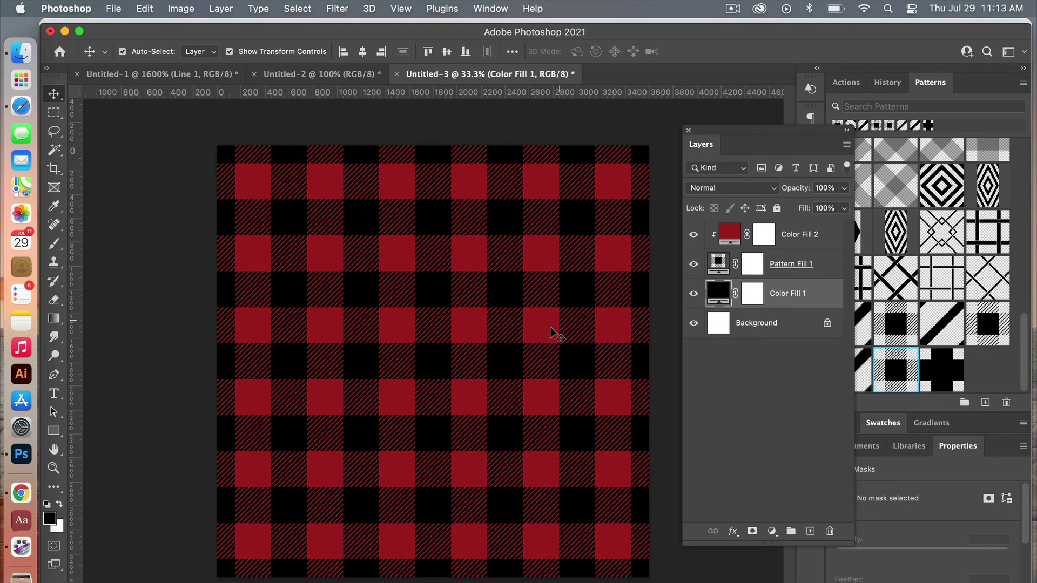
double_click(729, 232)
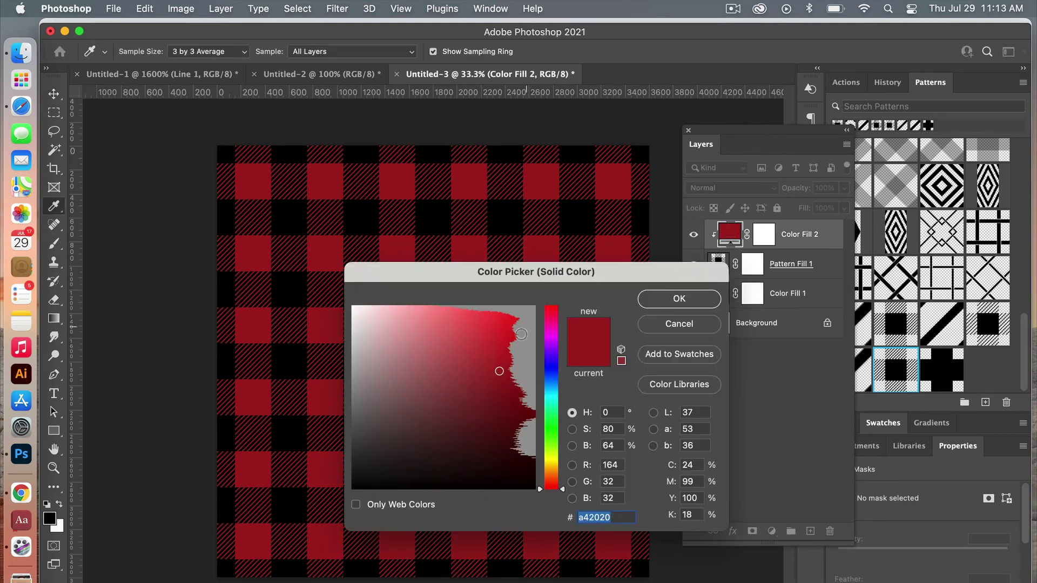
left_click(550, 371)
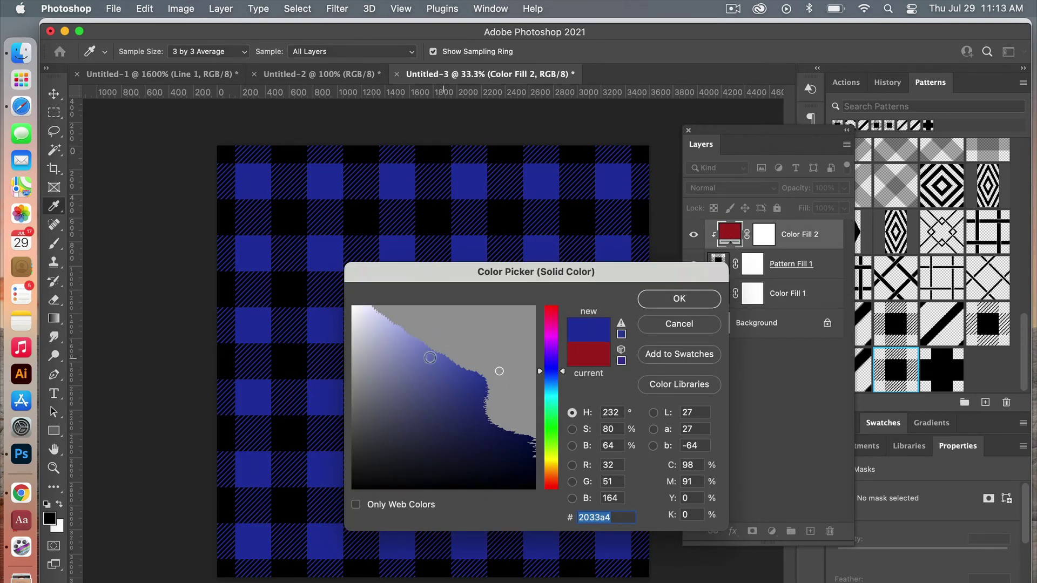
left_click(449, 388)
left_click(421, 359)
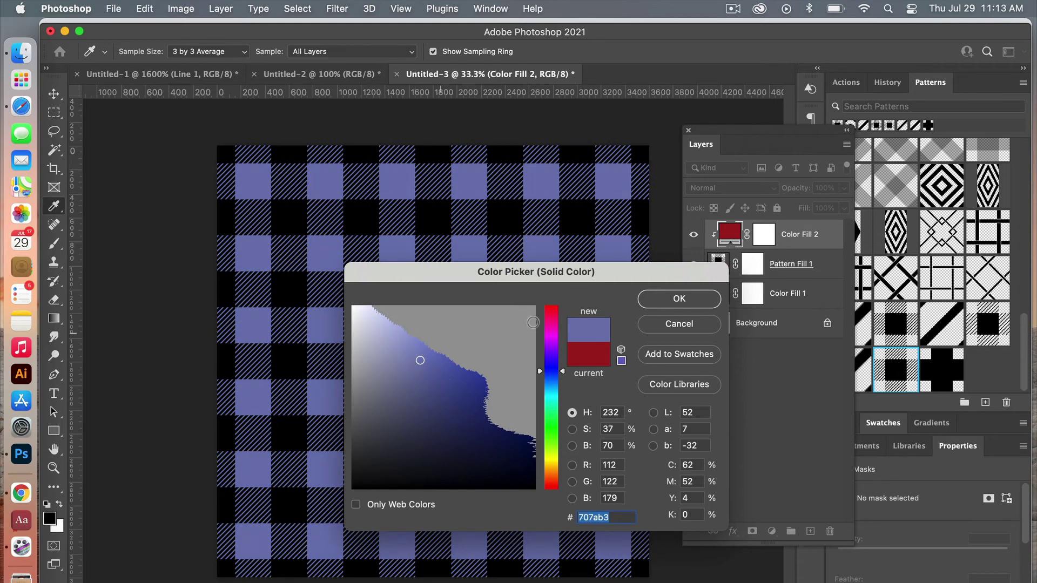
left_click(550, 333)
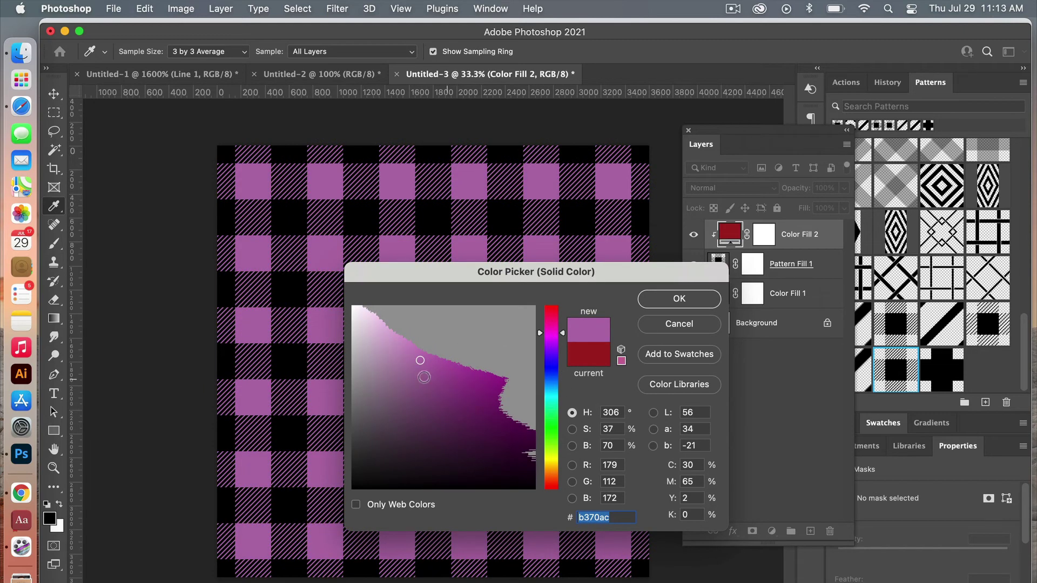
mouse_move(489, 387)
left_mouse_down()
mouse_move(458, 424)
mouse_move(414, 386)
left_mouse_up()
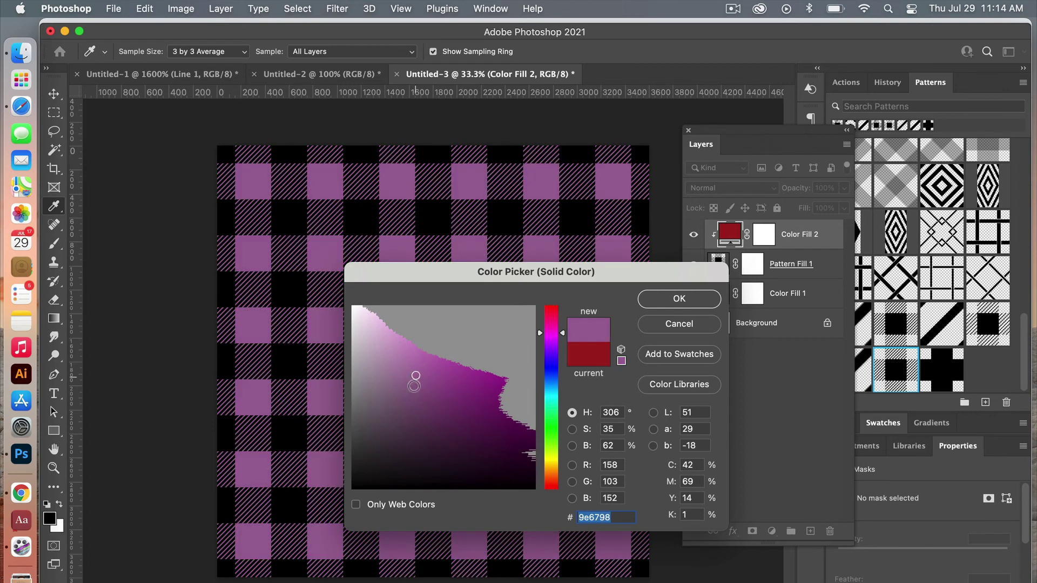
left_click(584, 359)
left_click(679, 299)
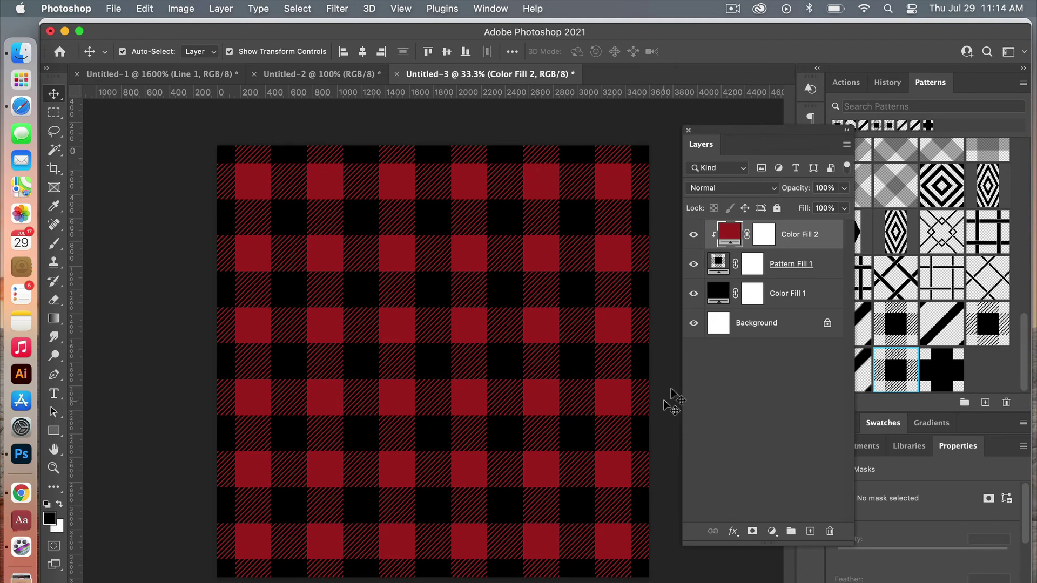
Step: Set Pattern Fill 1's scale to 75%, reposition the pattern, and snap it to origin
double_click(722, 265)
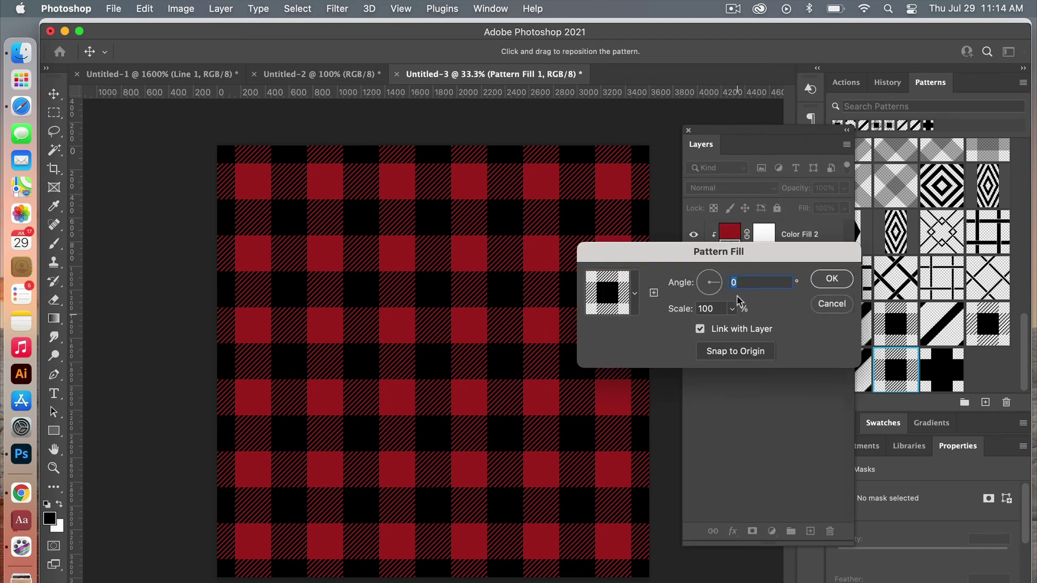
left_click_drag(756, 271, 734, 381)
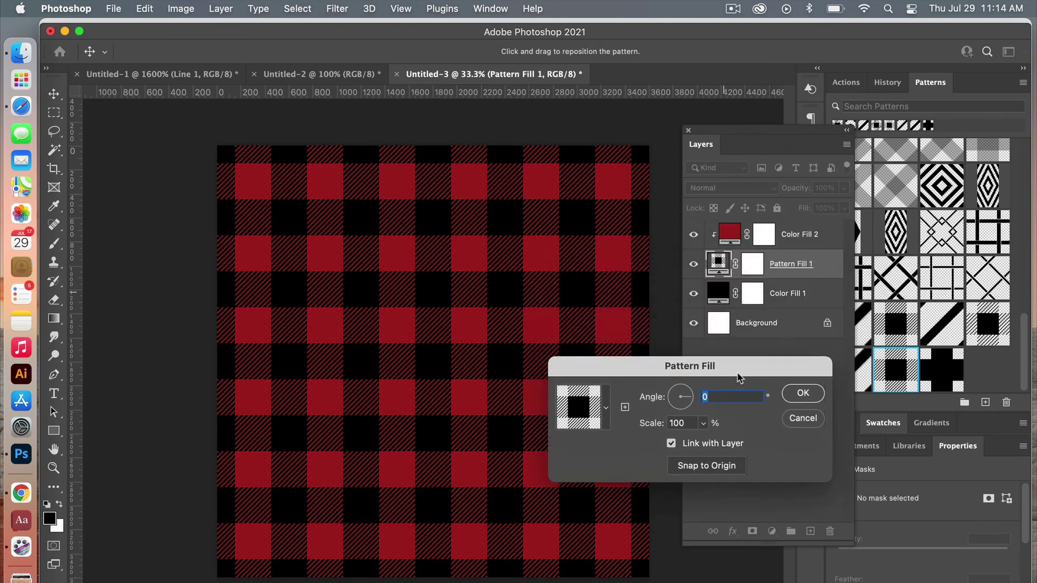
left_click(690, 423)
left_click(648, 424)
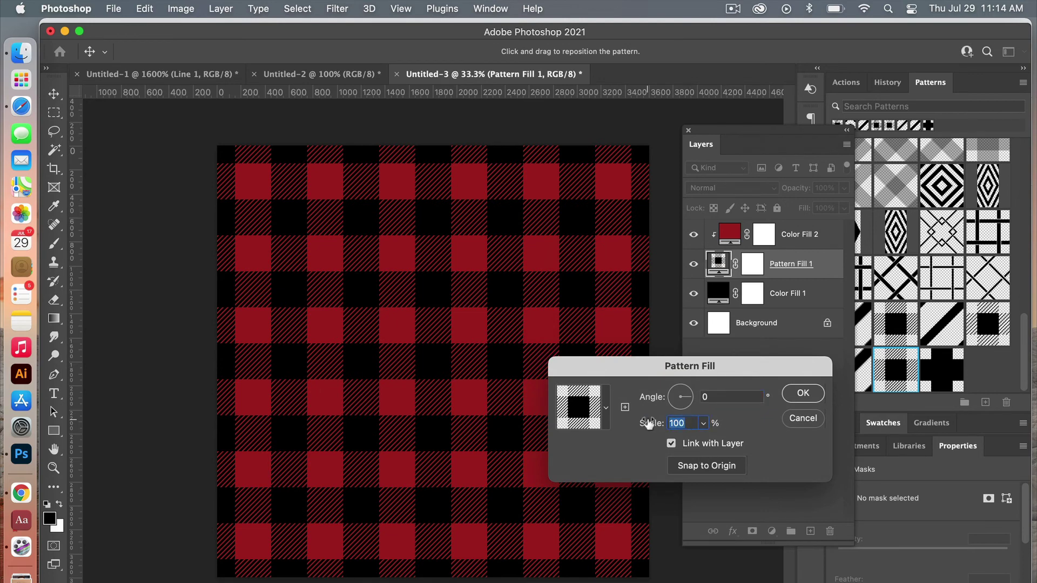
type("75")
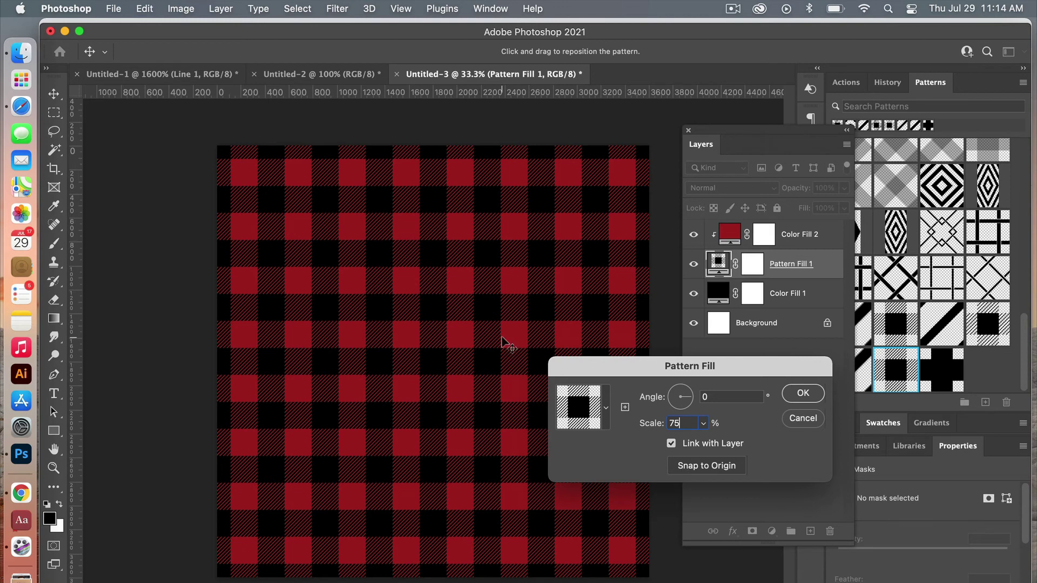
left_click_drag(519, 336, 488, 356)
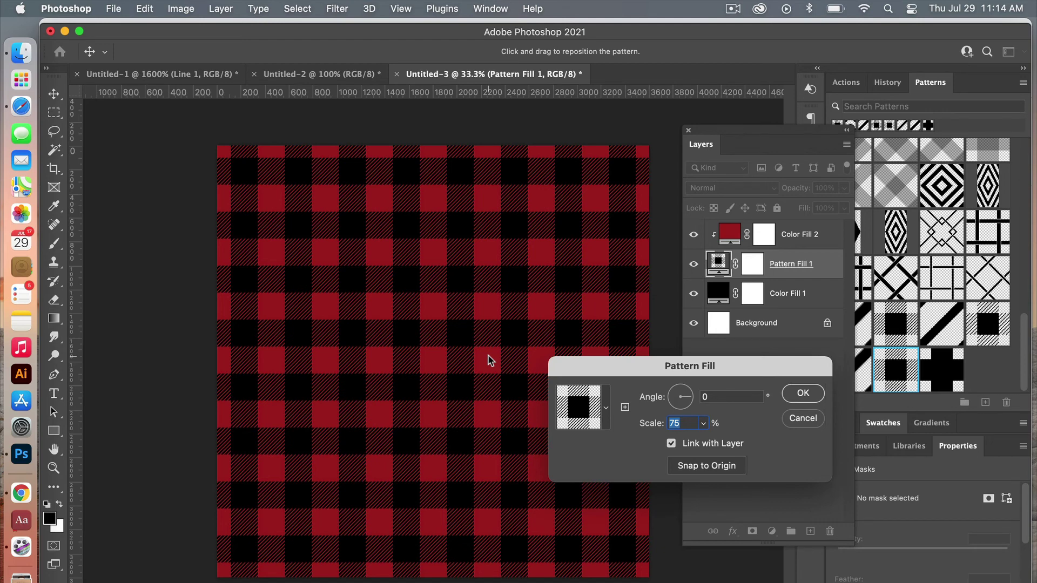
mouse_move(489, 355)
left_mouse_down()
mouse_move(505, 341)
mouse_move(502, 359)
left_mouse_up()
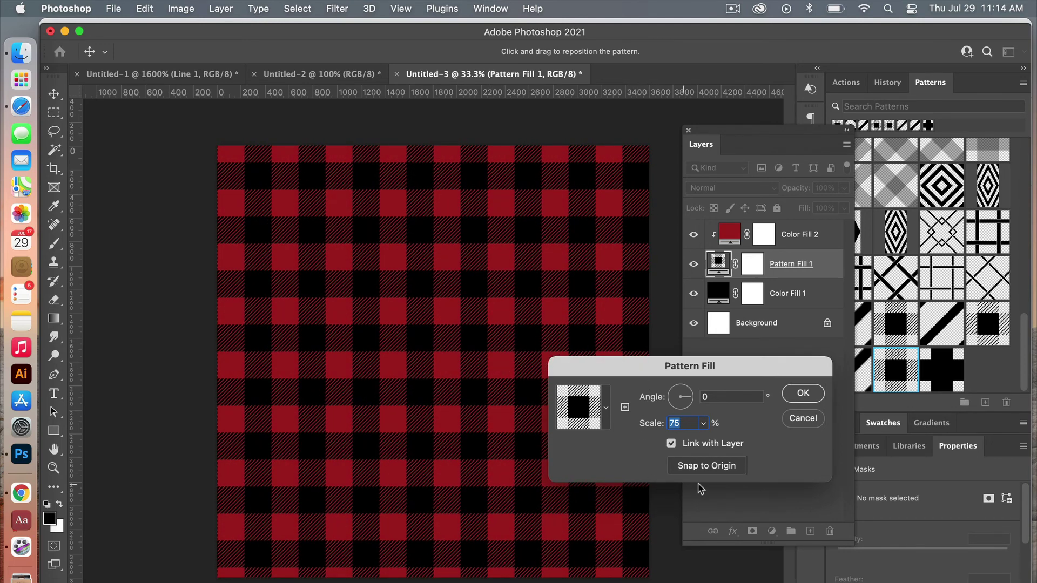
left_click(712, 472)
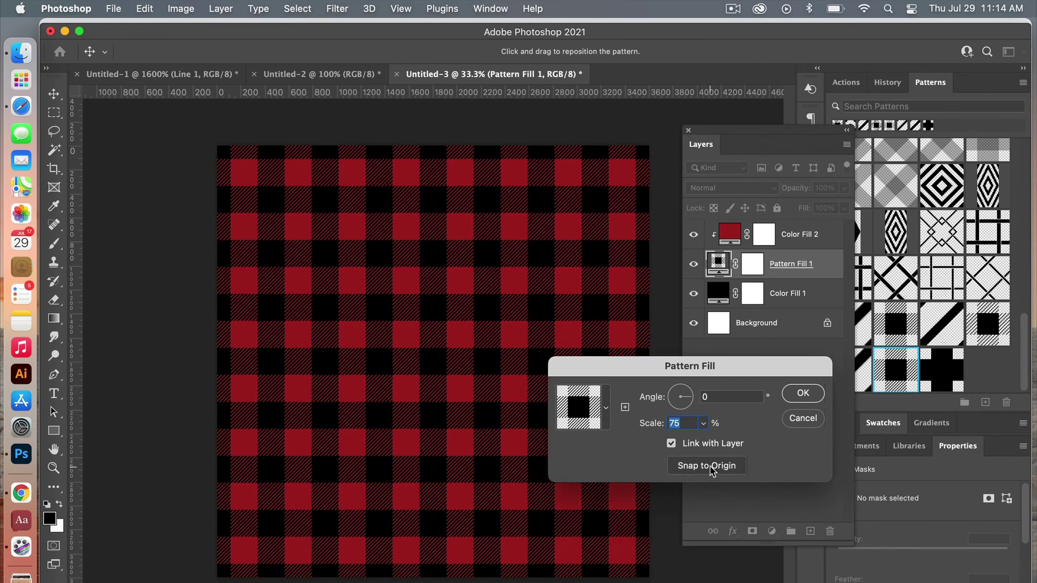
left_click(803, 395)
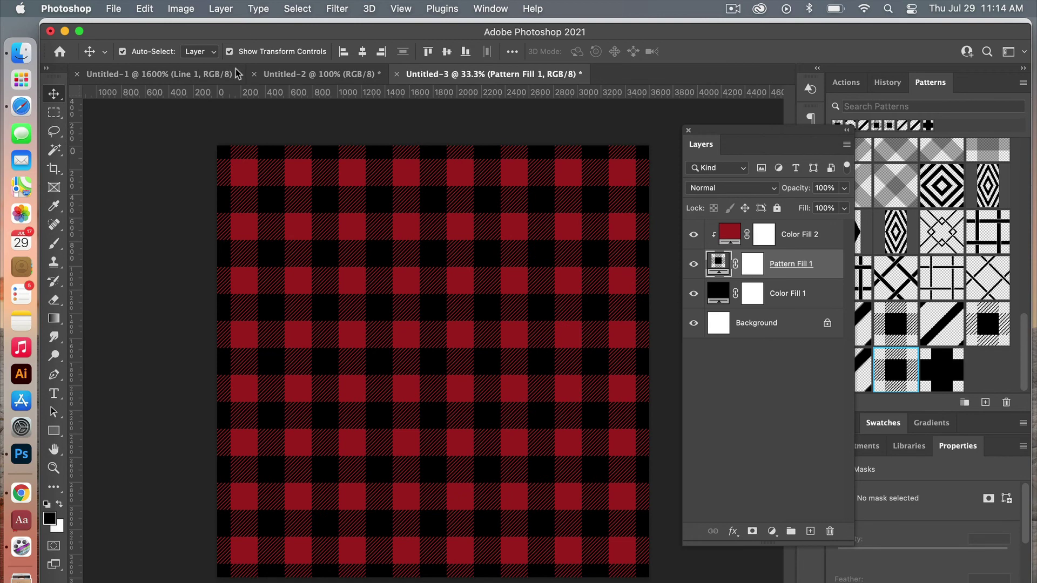
Step: Set up Export As for the 3600×3600 plaid as JPG at Great quality
left_click(113, 10)
mouse_move(255, 186)
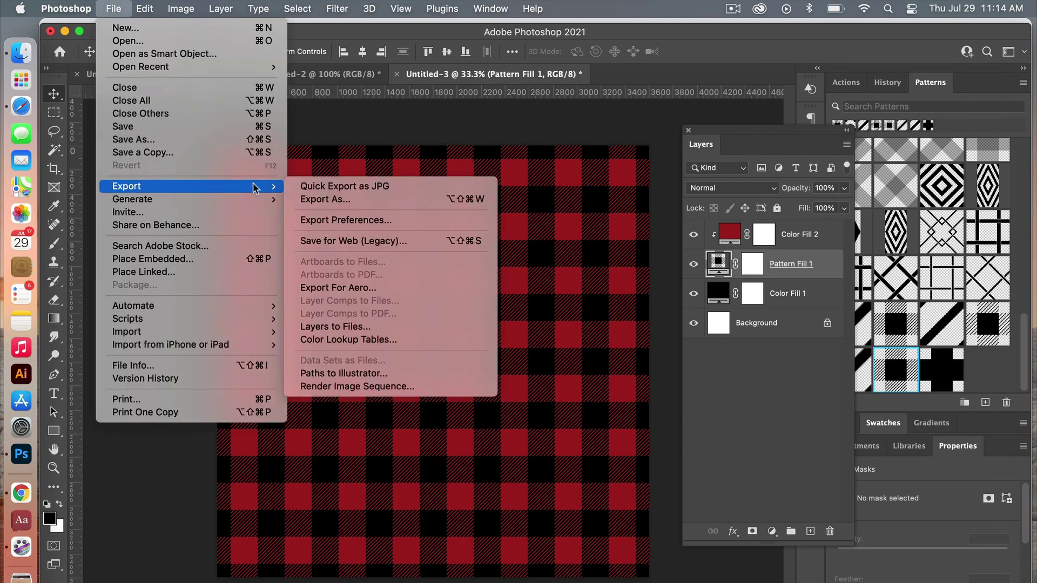
left_click(342, 200)
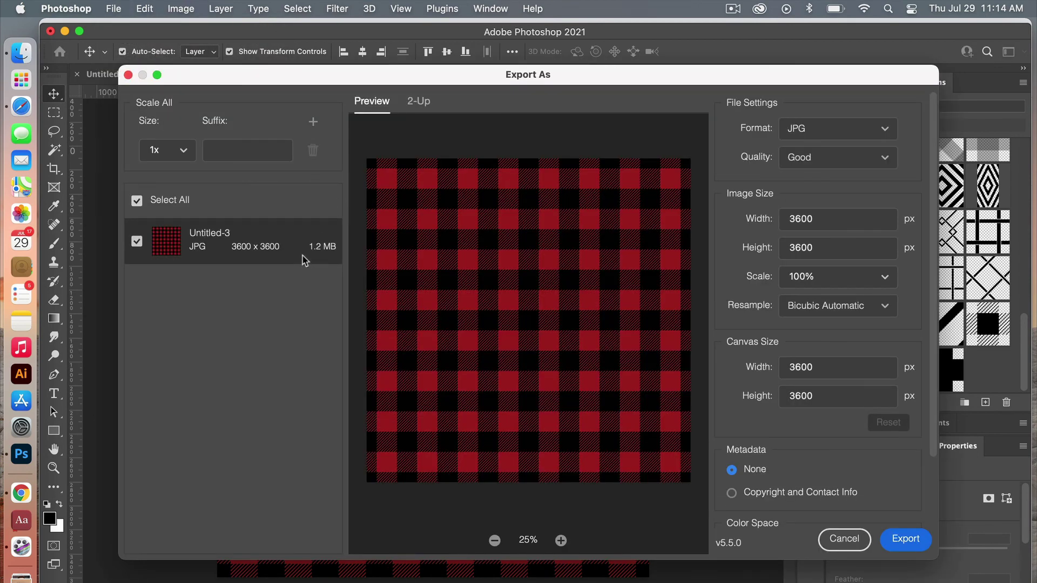
left_click(870, 130)
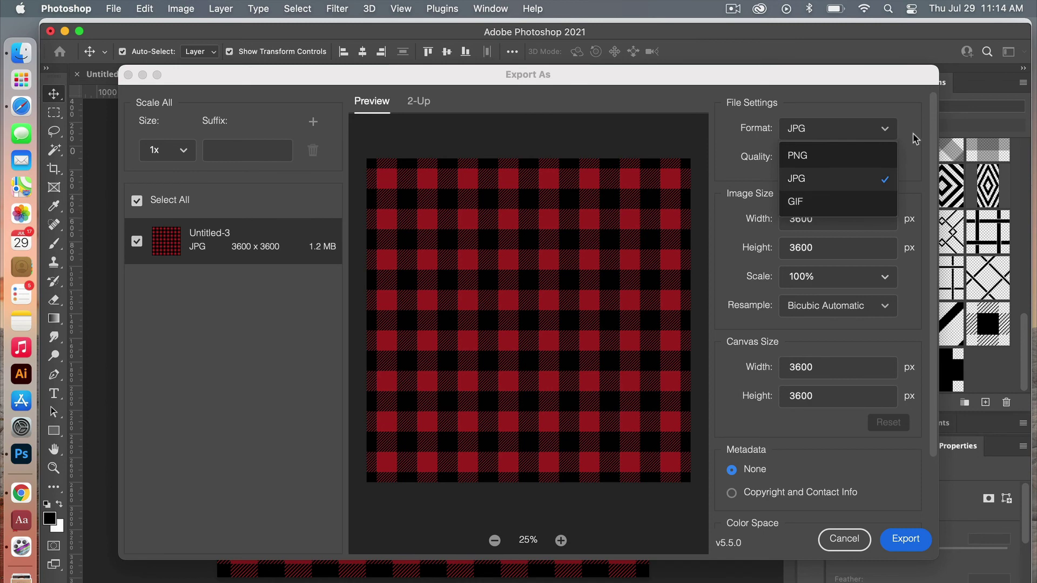
left_click(831, 182)
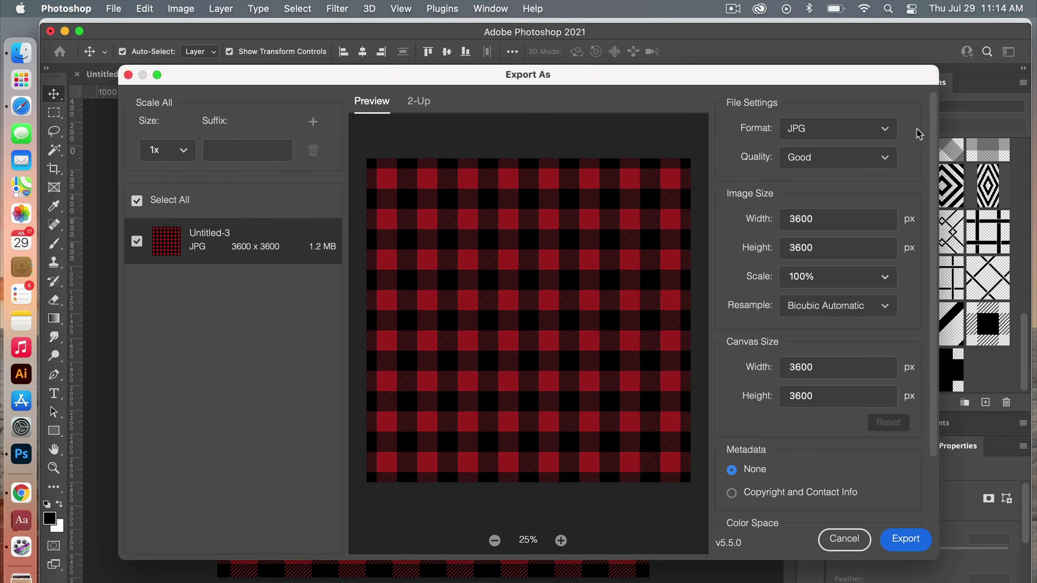
left_click(882, 160)
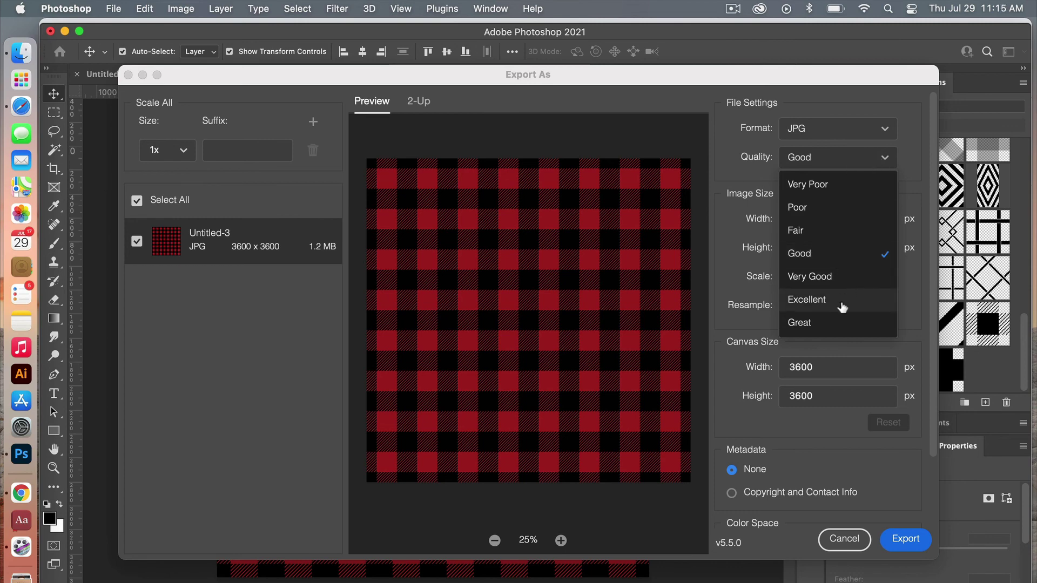
left_click(844, 324)
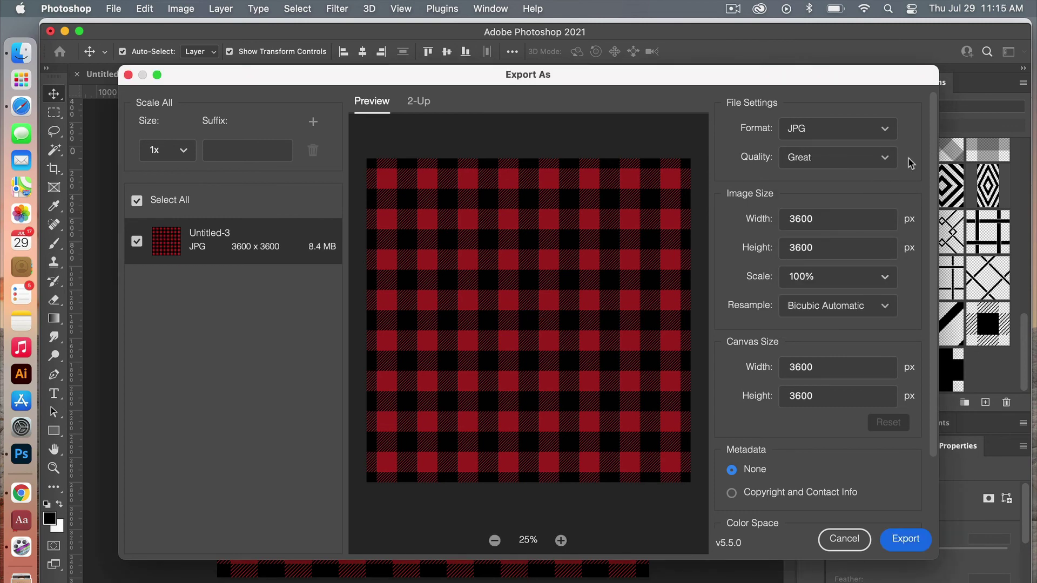
scroll(907, 365, "down", 3)
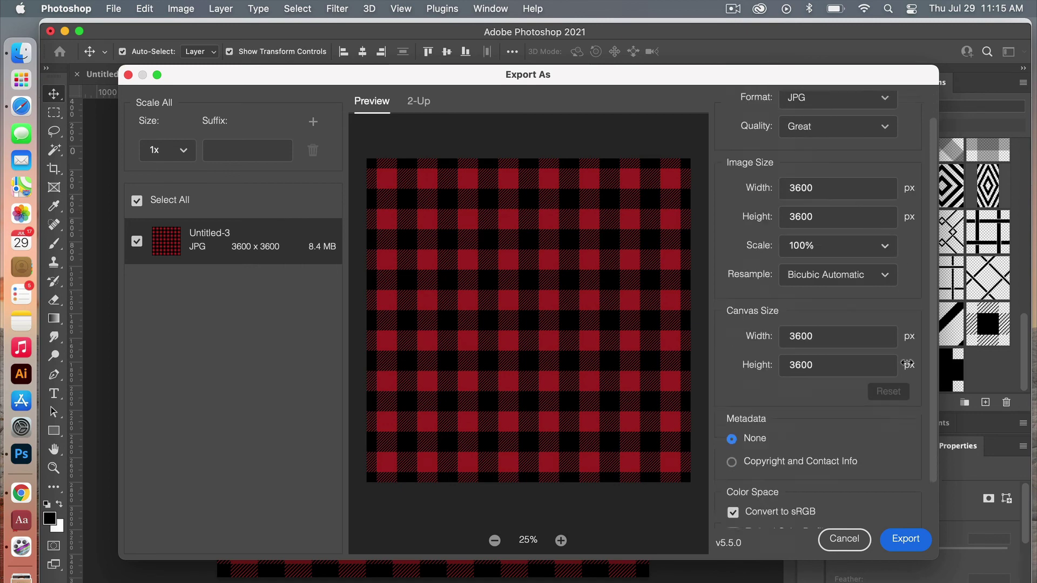